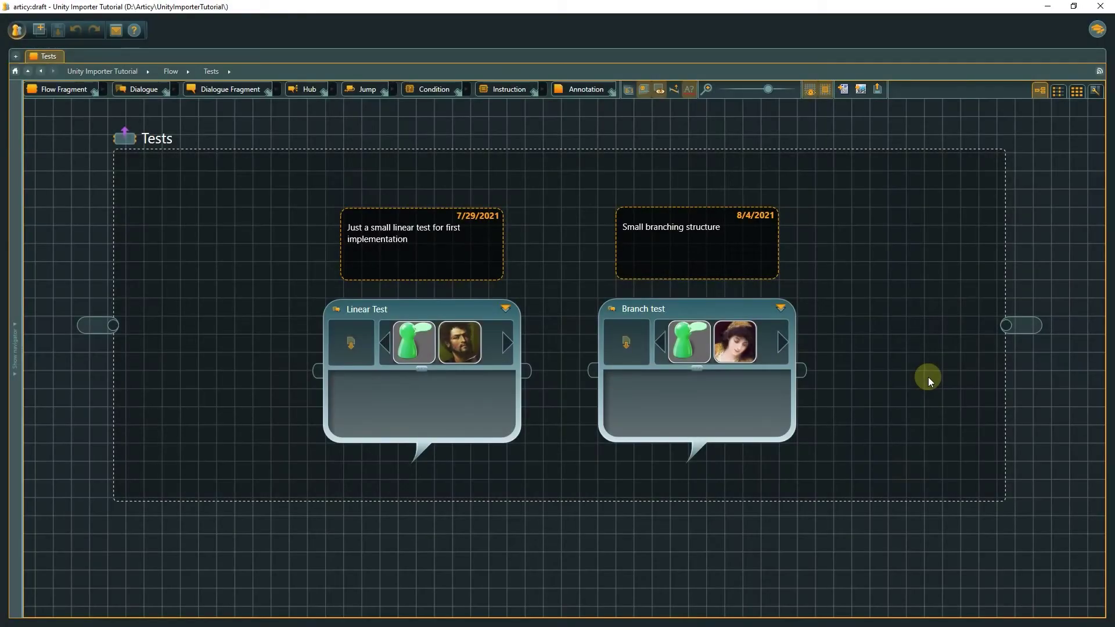
Enter the Branch test node's child flow and pan across its branching dialogue.
click(782, 311)
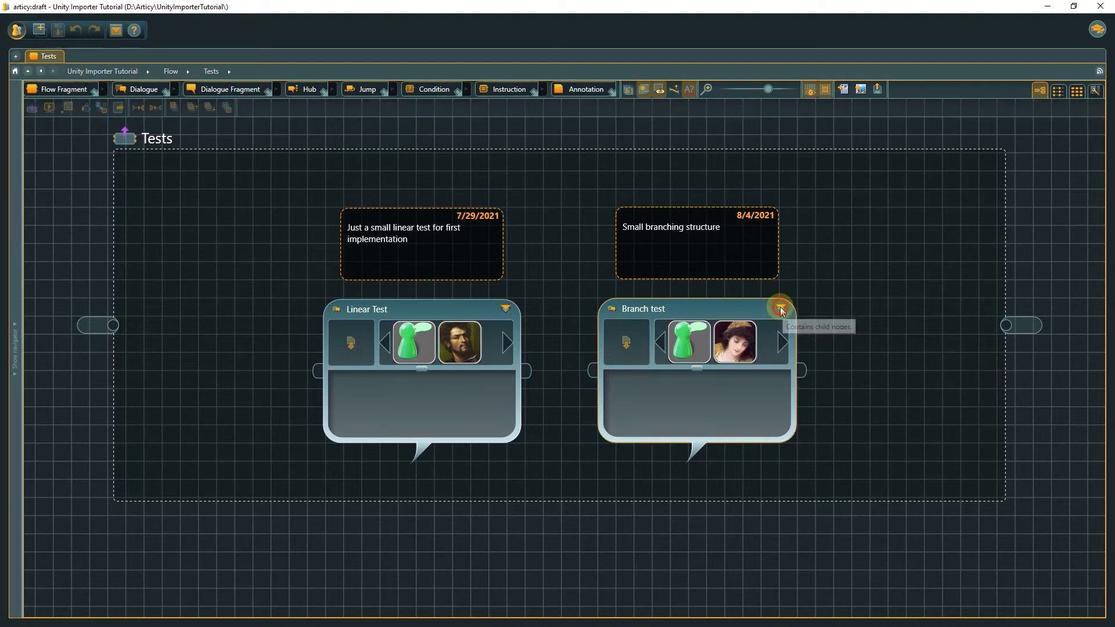
right_drag(691, 287, 599, 204)
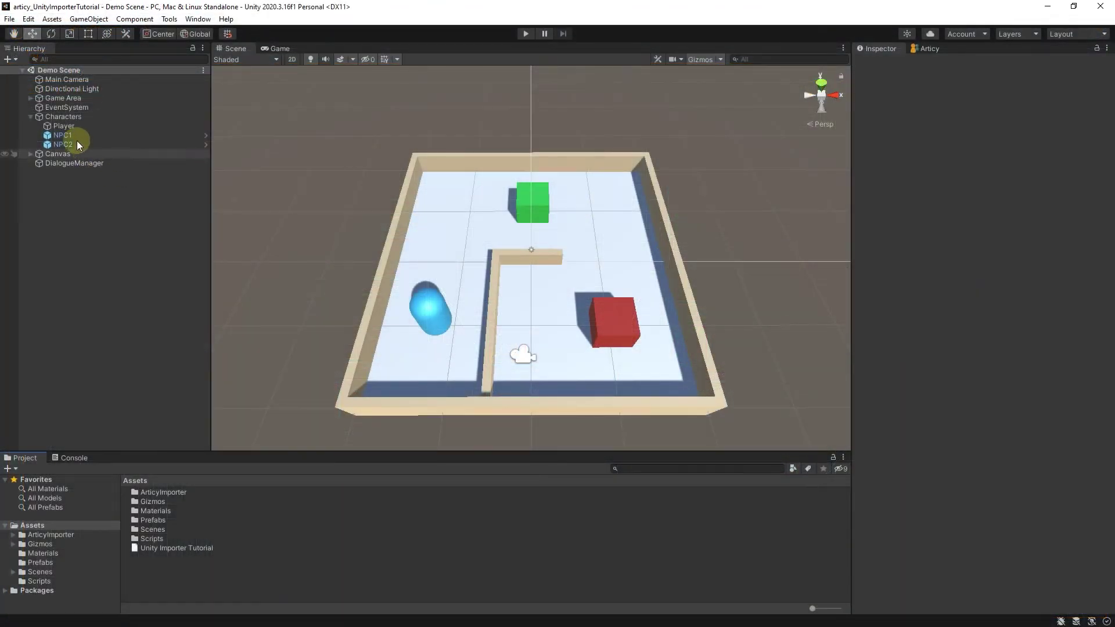
Assign the Branch test dialogue to NPC2's Articy Reference field with the object picker.
click(77, 143)
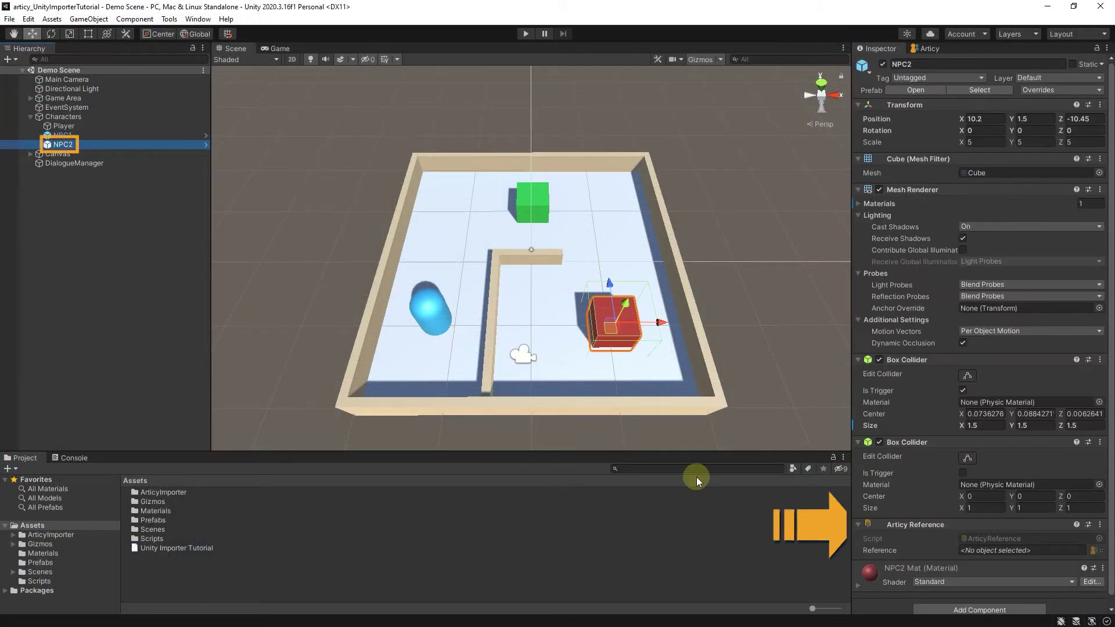
click(1099, 550)
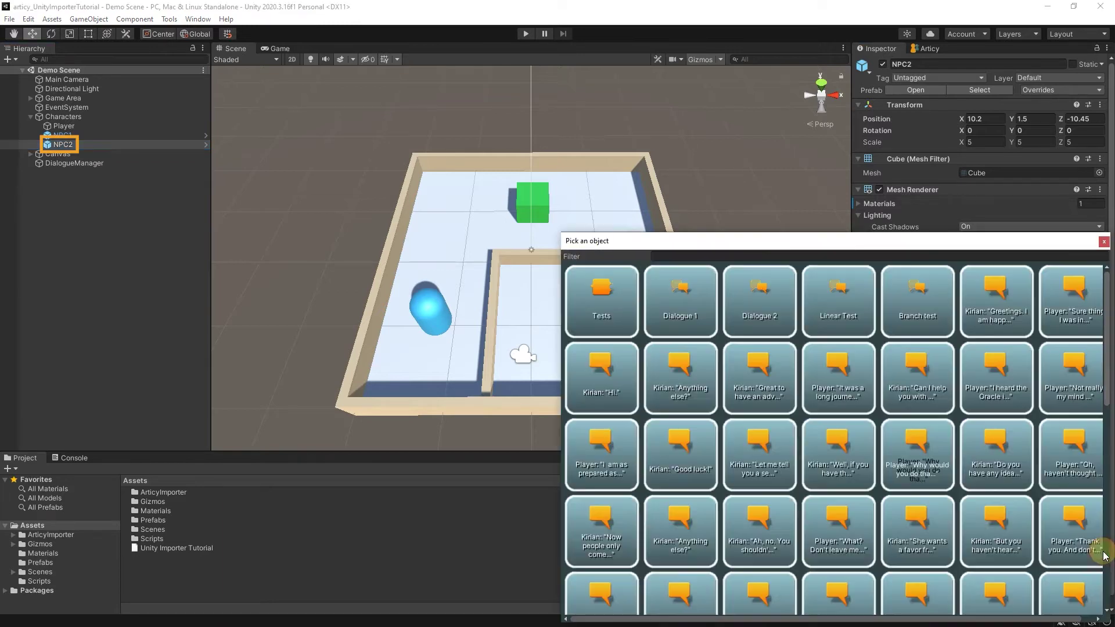
double_click(917, 305)
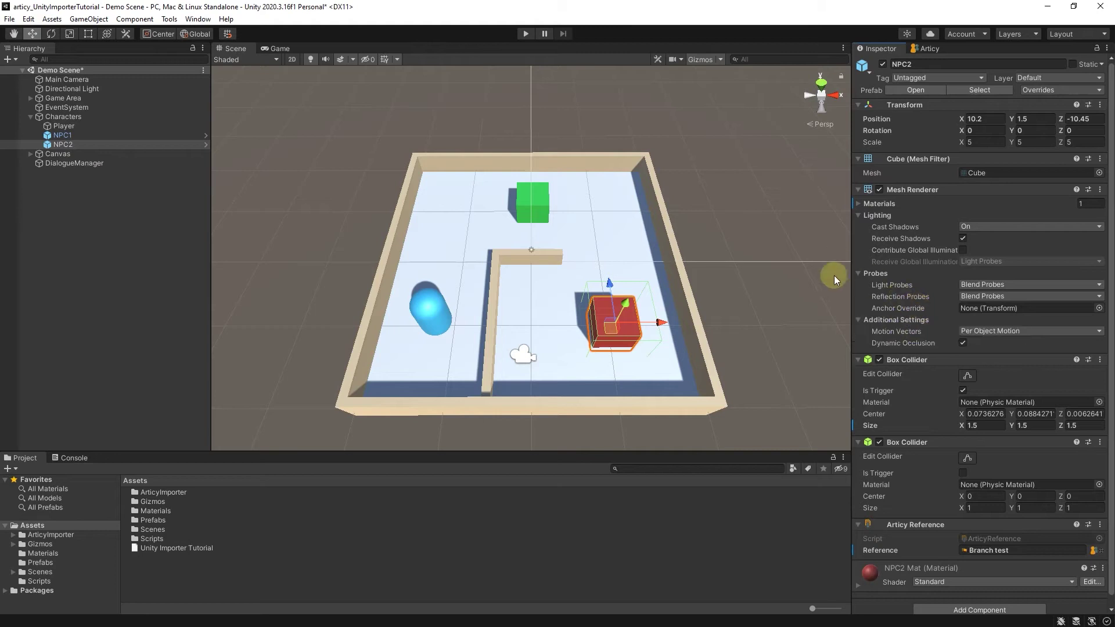
Enter Play mode, walk the player to the red cube with W, D, S, and start talking.
click(526, 34)
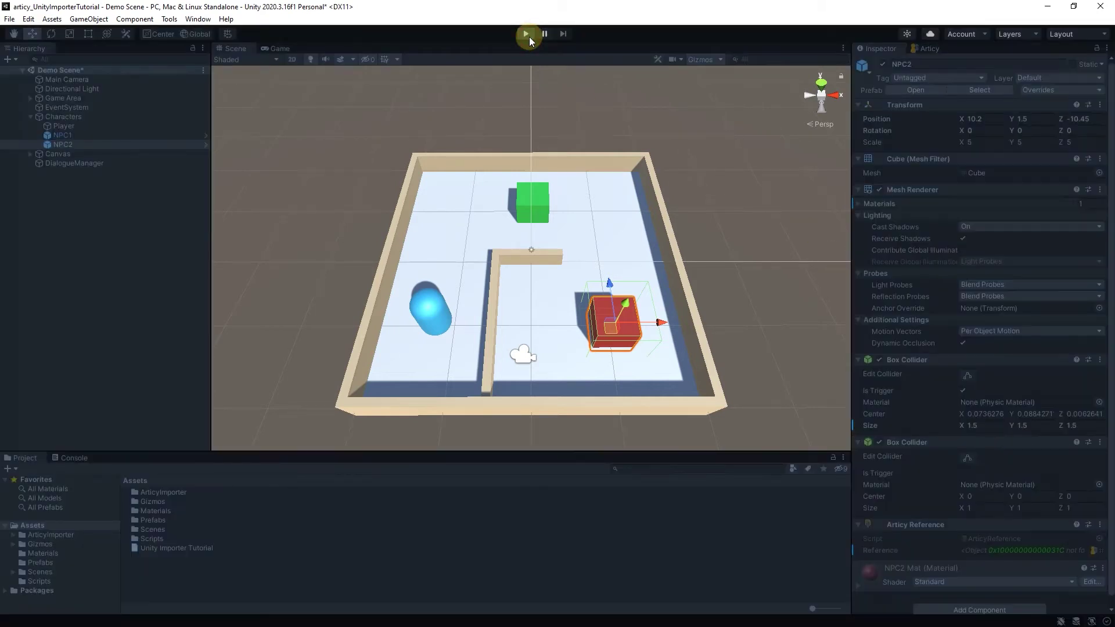
key(w)
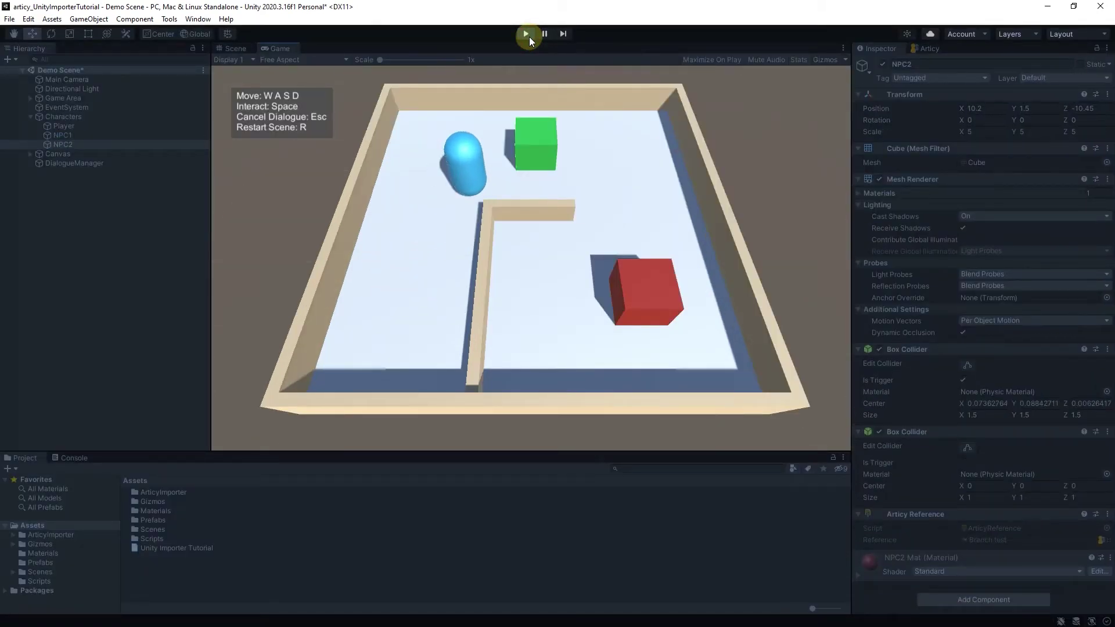
key(d)
key(s)
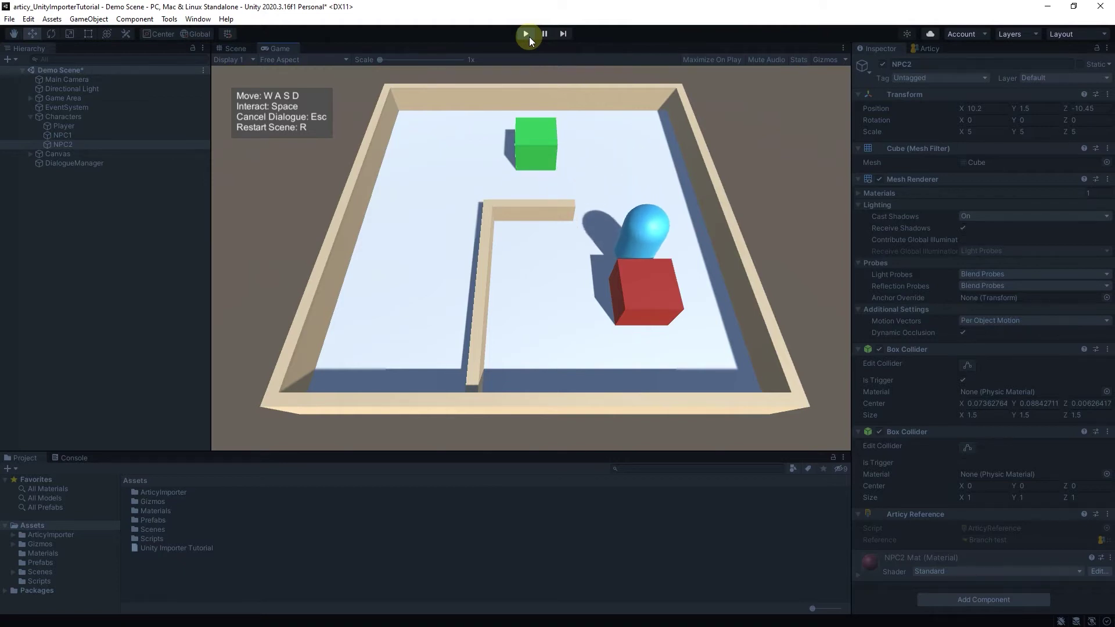
key(space)
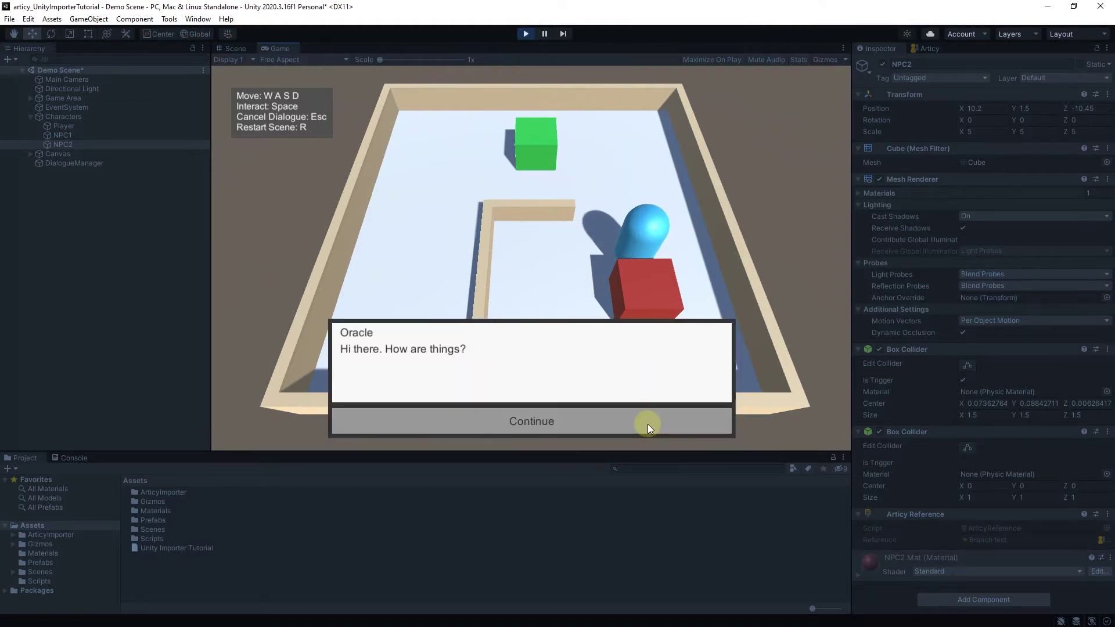
Continue through the Oracle's weather conversation to its farewell and close it.
click(647, 425)
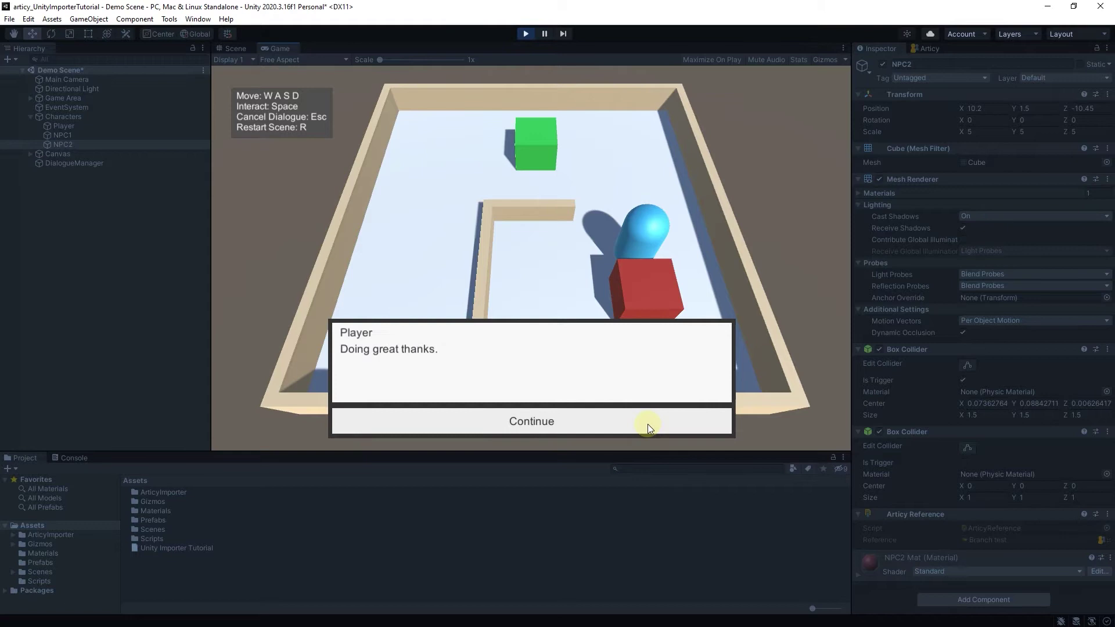
click(647, 424)
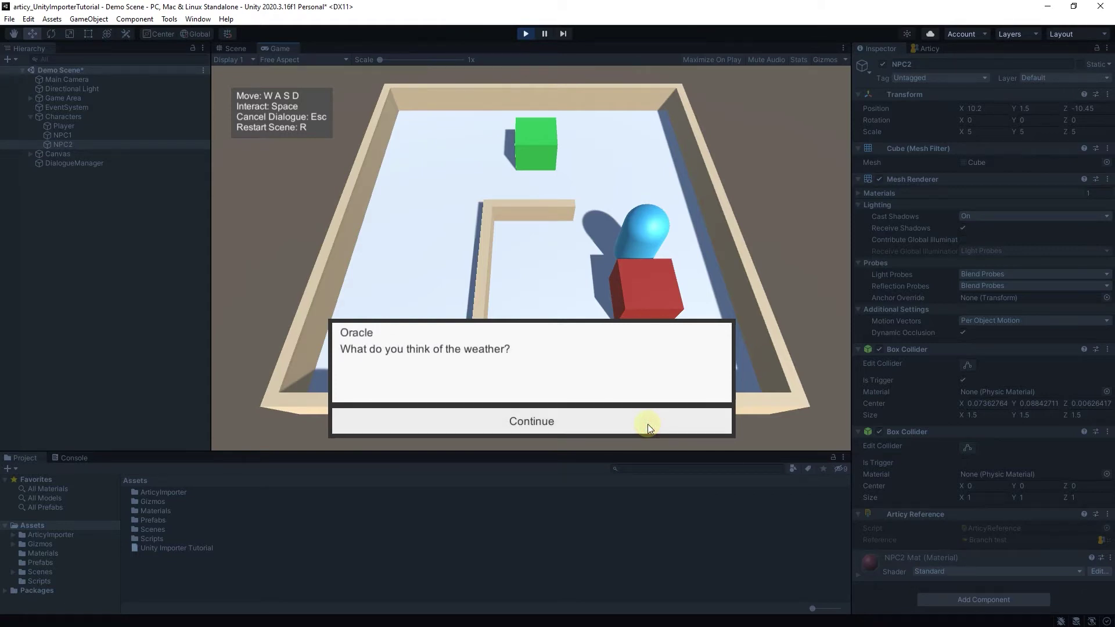
click(647, 424)
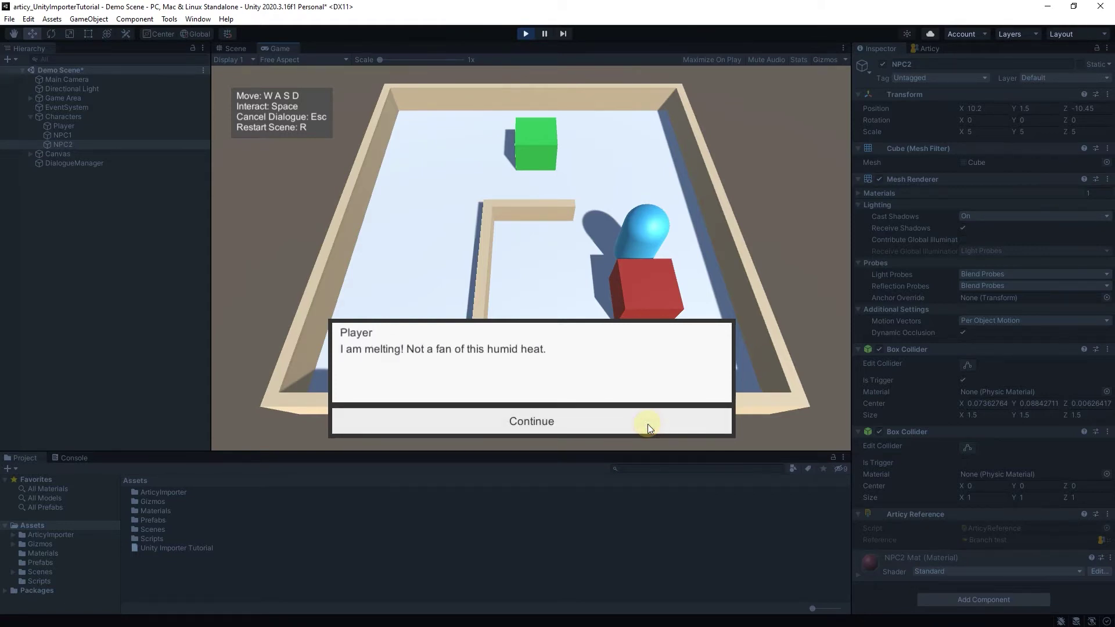
click(648, 424)
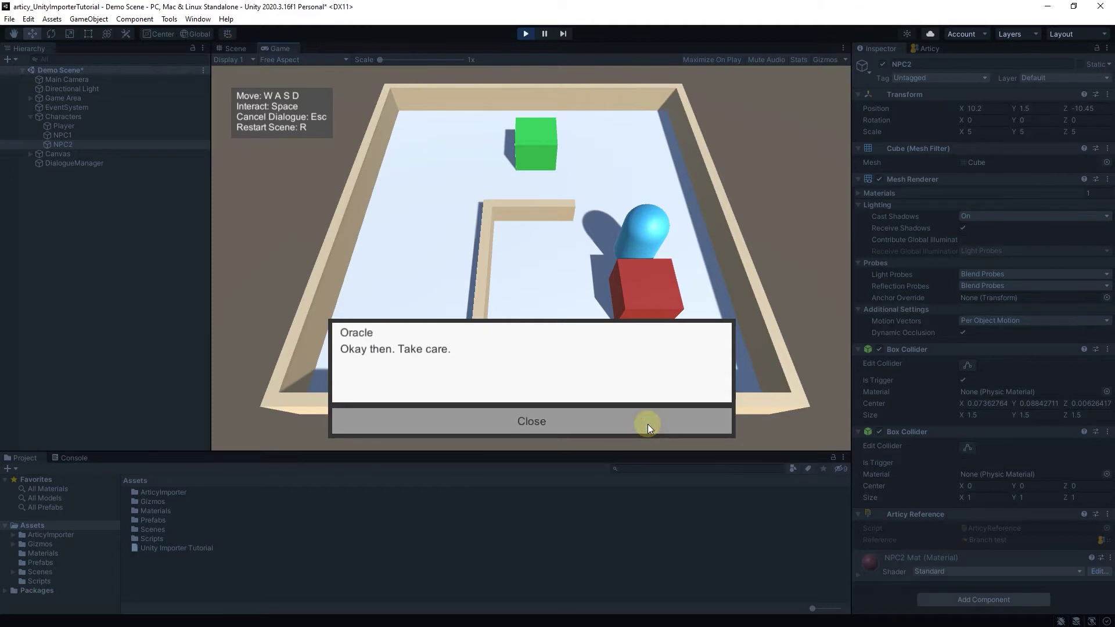
click(648, 424)
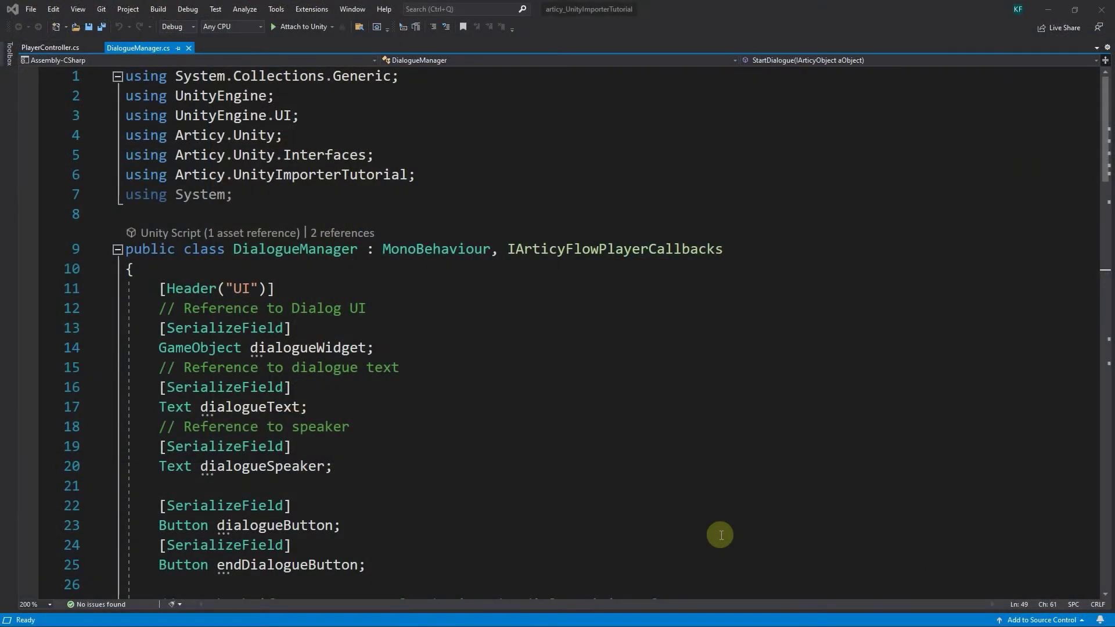
drag(390, 562, 137, 490)
Delete the two Button field declarations and their AddListener lines in Start.
key(Delete)
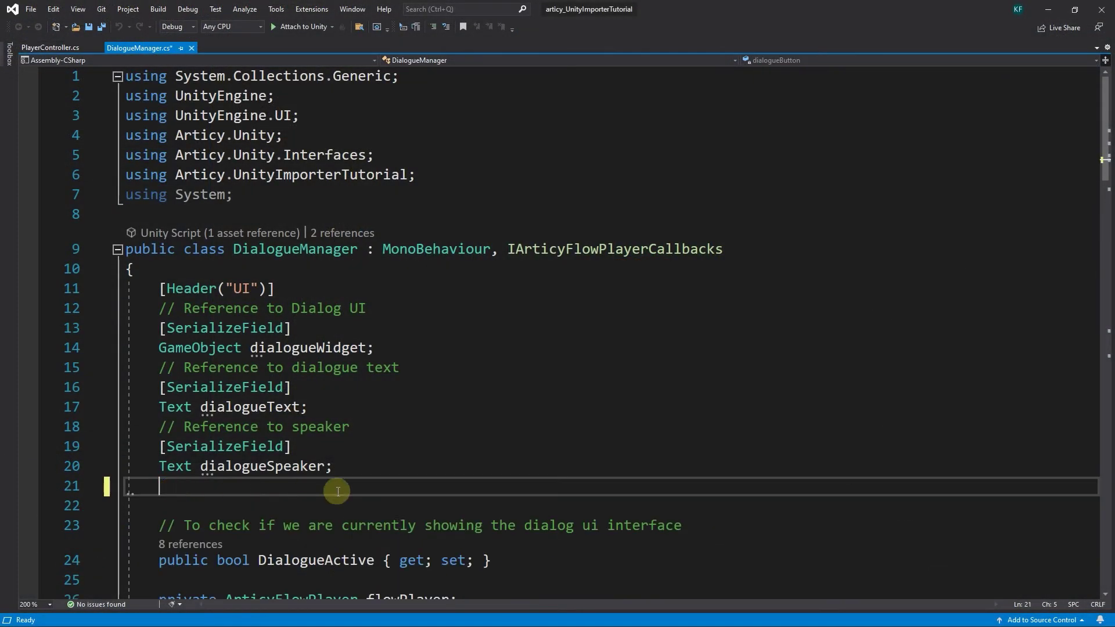
scroll(370, 493, down, 3)
scroll(371, 492, down, 2)
drag(662, 437, 175, 416)
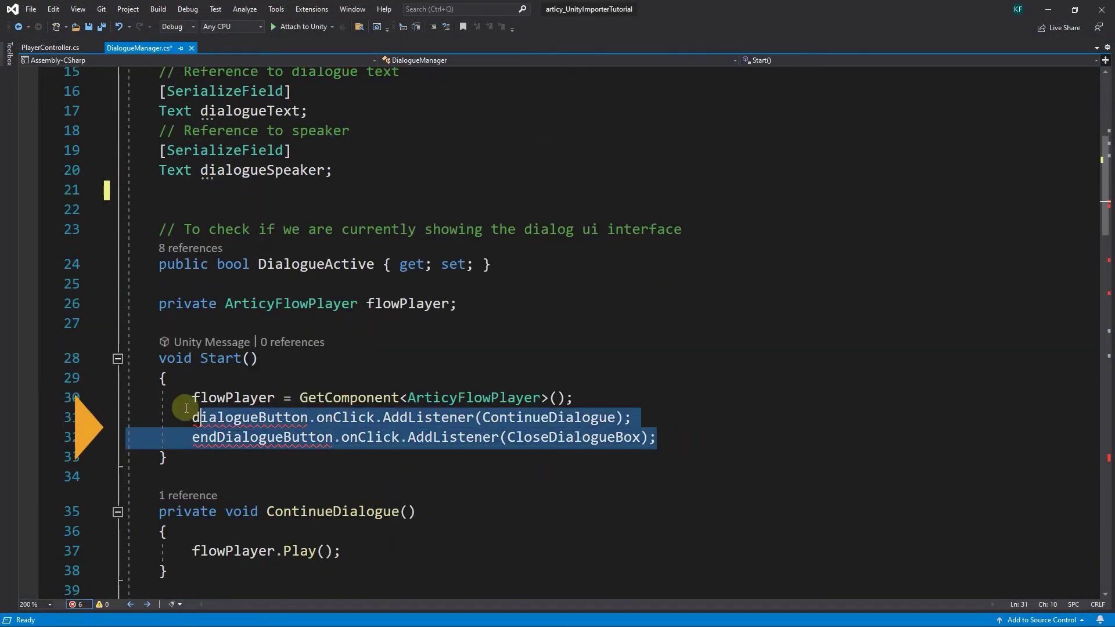
key(Delete)
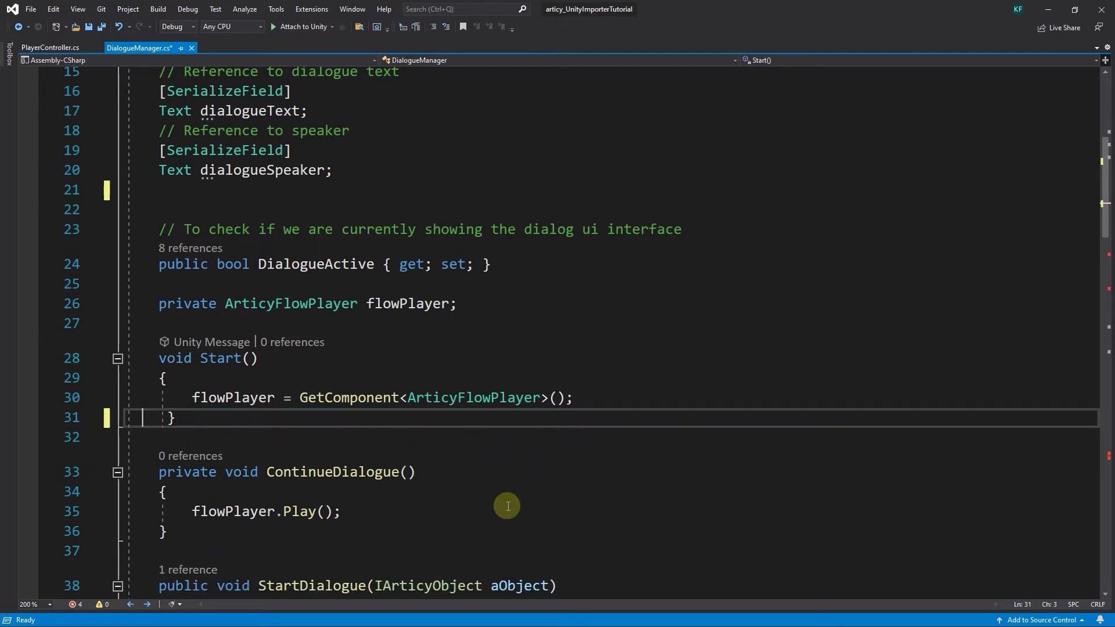
key(BackSpace)
scroll(495, 513, down, 2)
scroll(495, 513, down, 2)
scroll(495, 513, down, 1)
drag(643, 389, 160, 395)
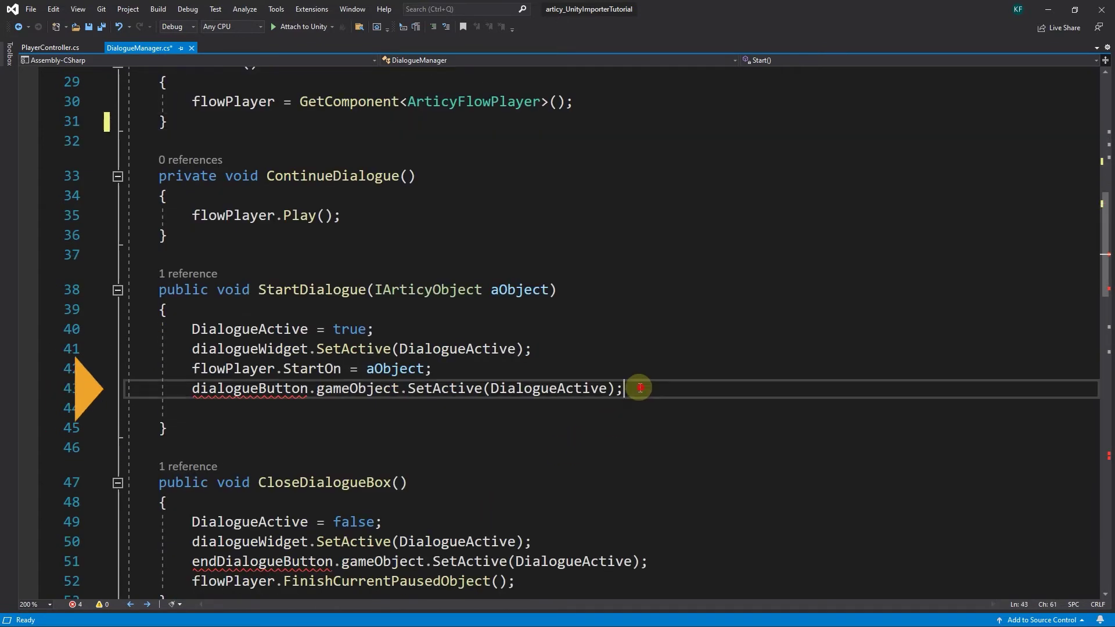
Remove the button SetActive lines and the entire ContinueDialogue method.
key(Delete)
key(Delete)
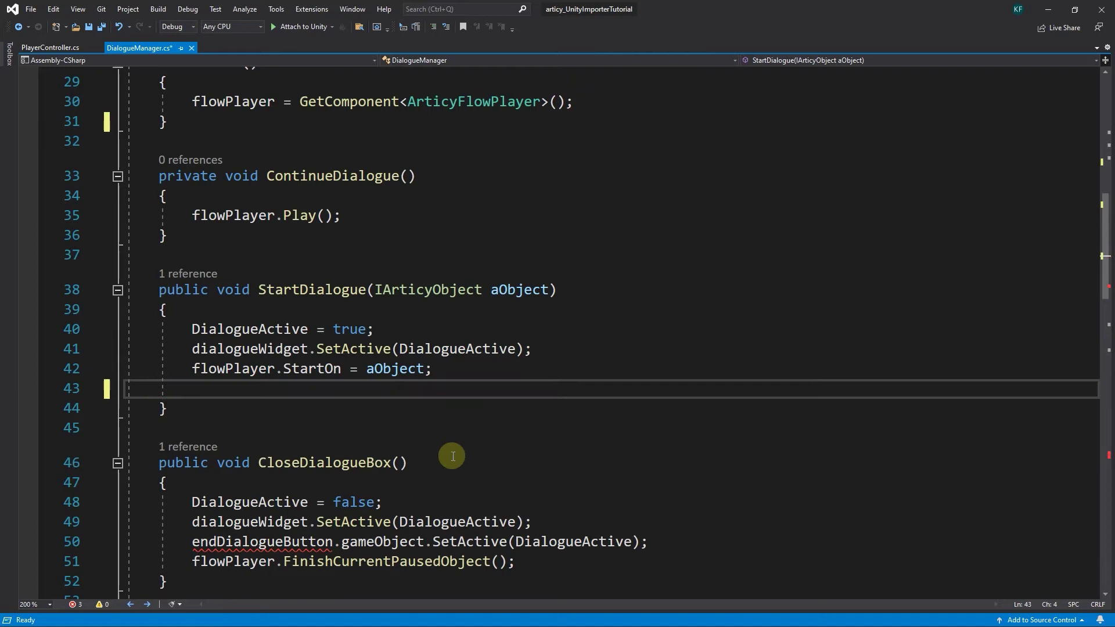
scroll(466, 482, down, 2)
drag(662, 423, 181, 426)
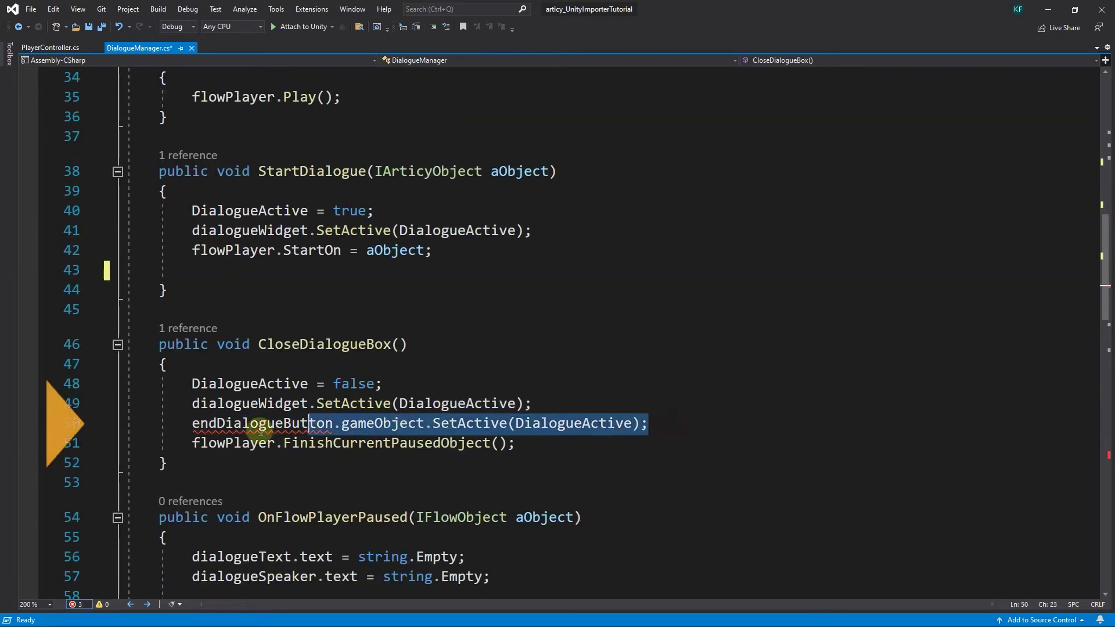
key(Delete)
key(Delete)
key(BackSpace)
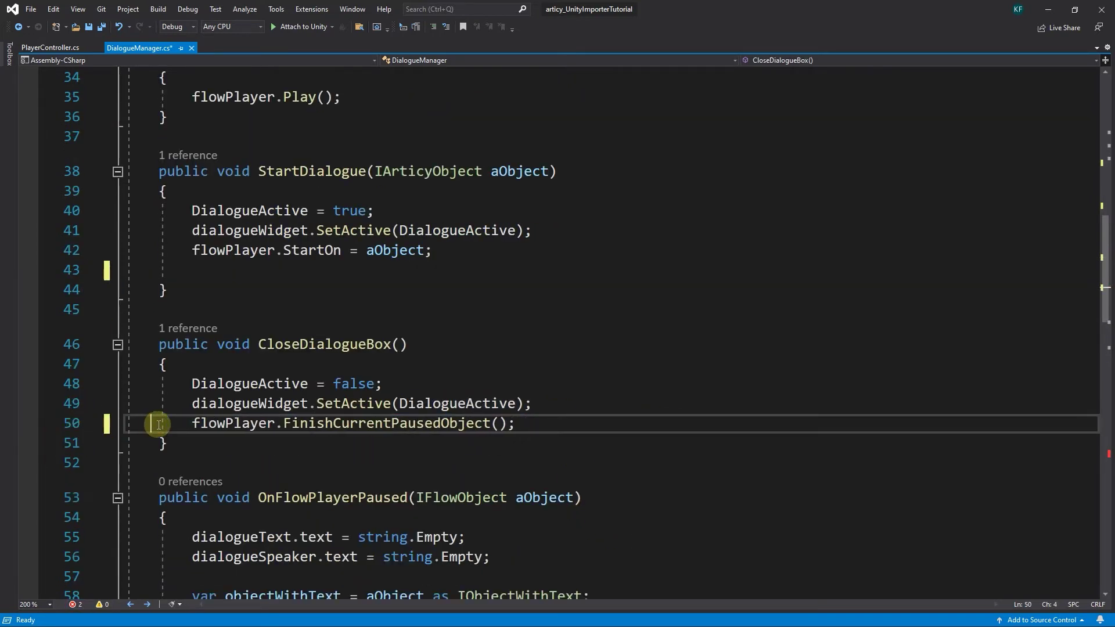
scroll(200, 429, down, 3)
scroll(201, 433, down, 4)
scroll(201, 433, down, 4)
scroll(200, 434, down, 2)
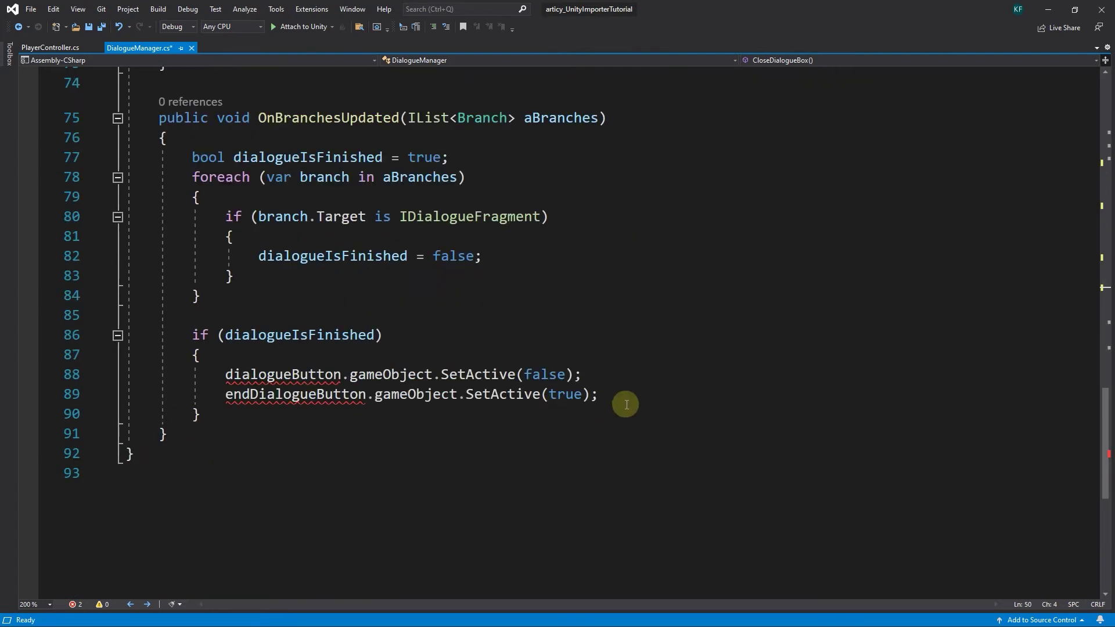
click(635, 397)
shift+click(200, 356)
key(Delete)
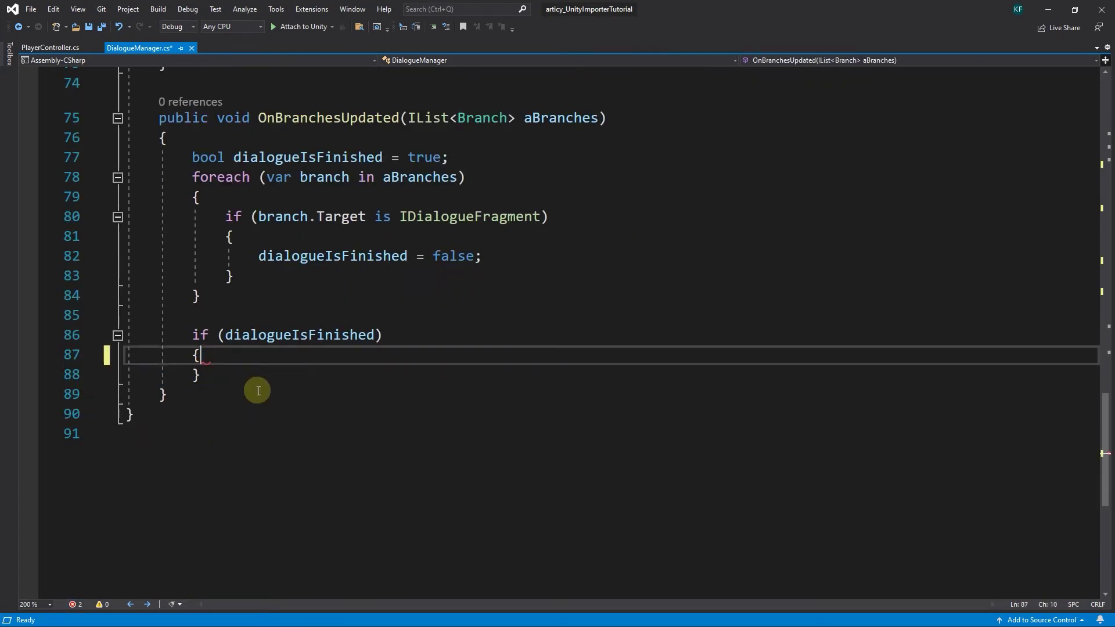
scroll(305, 434, up, 5)
scroll(304, 433, up, 7)
scroll(304, 433, up, 2)
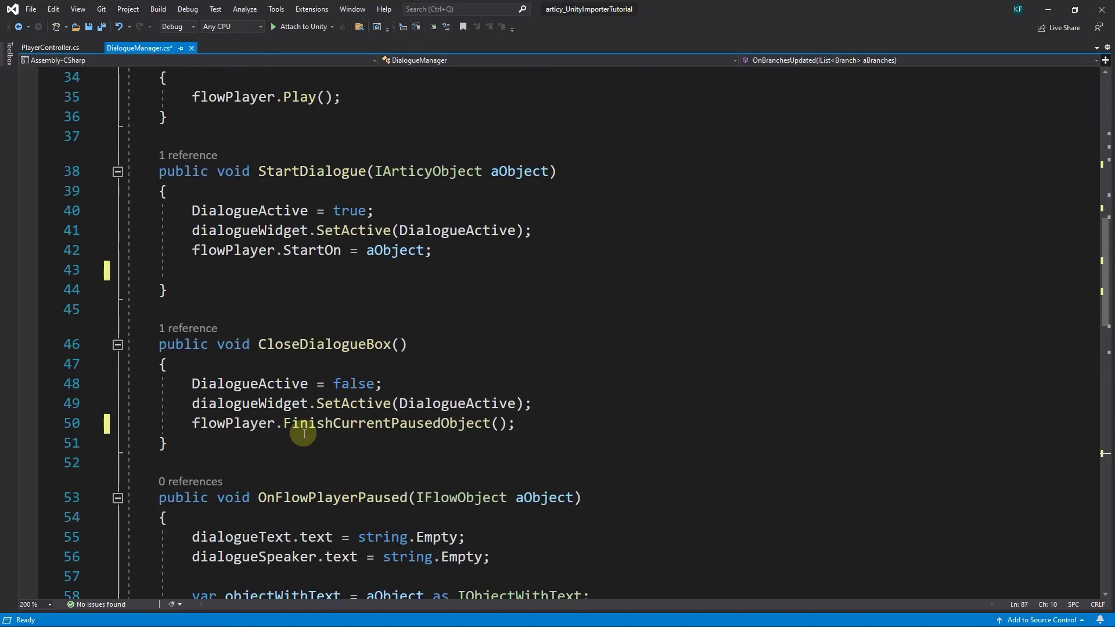
scroll(304, 433, up, 3)
drag(167, 295, 158, 235)
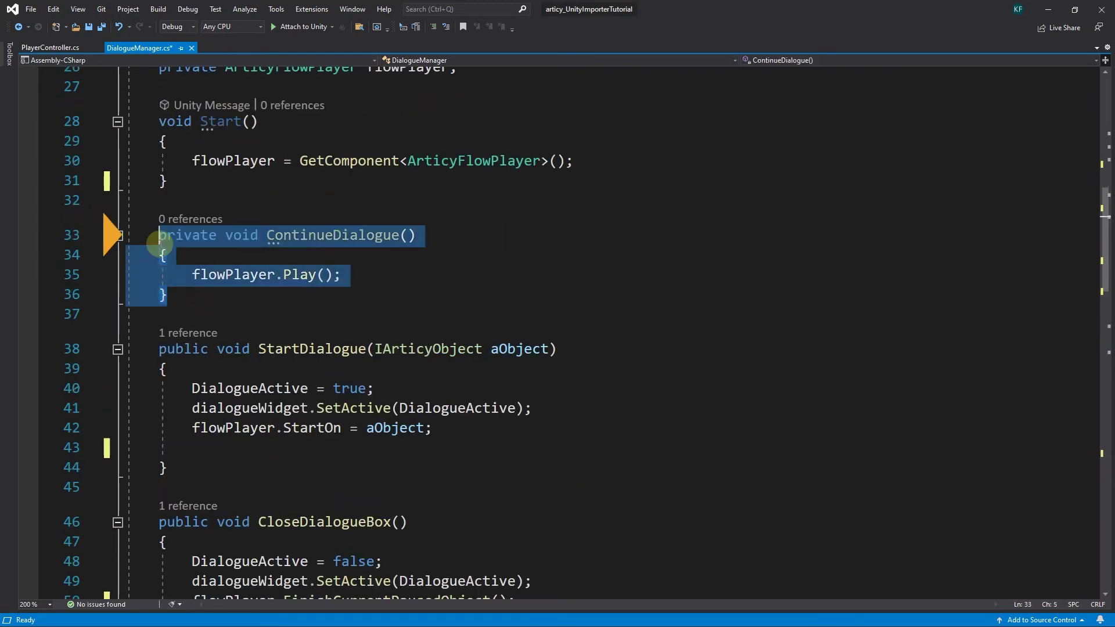
key(Delete)
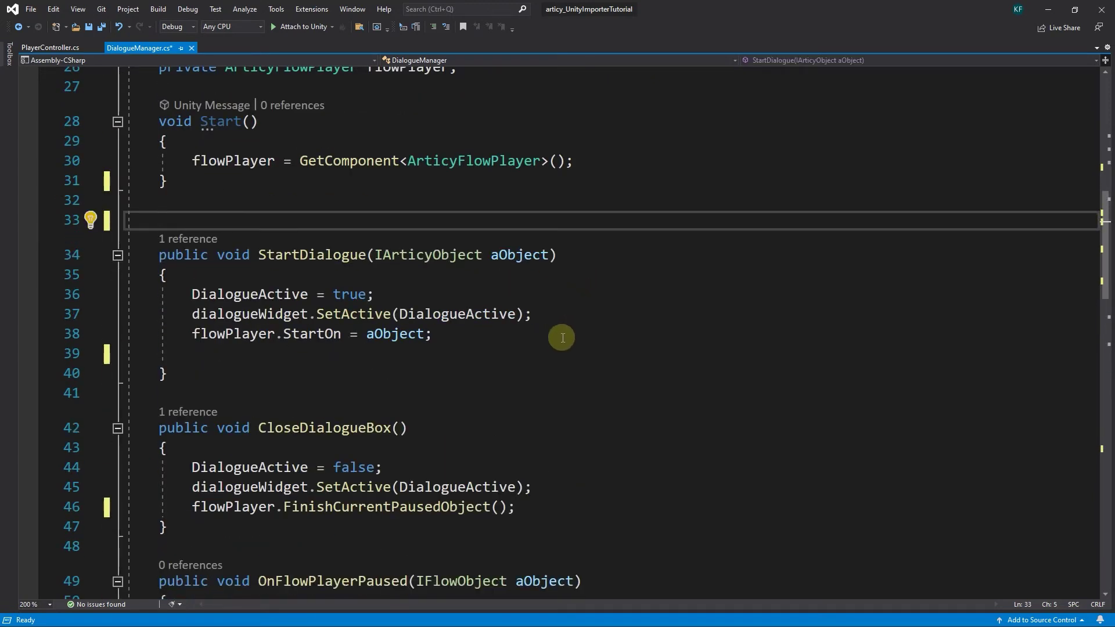
scroll(562, 338, up, 1)
scroll(563, 338, up, 2)
scroll(558, 339, up, 2)
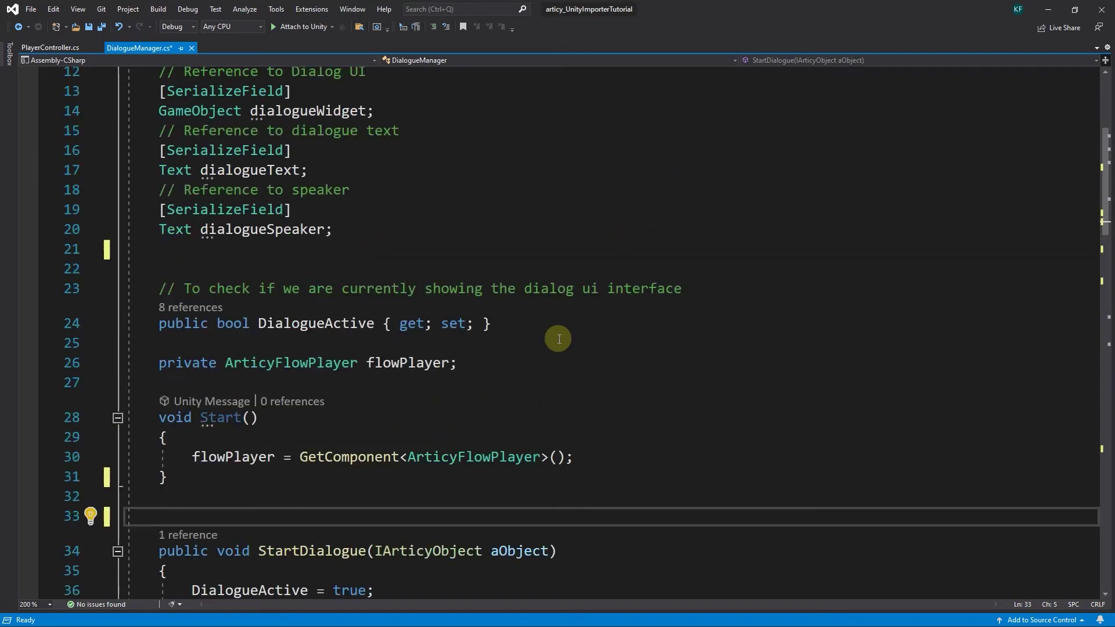
Add [SerializeField] RectTransform branchLayoutPanel; below dialogueSpeaker.
click(341, 229)
key(Return)
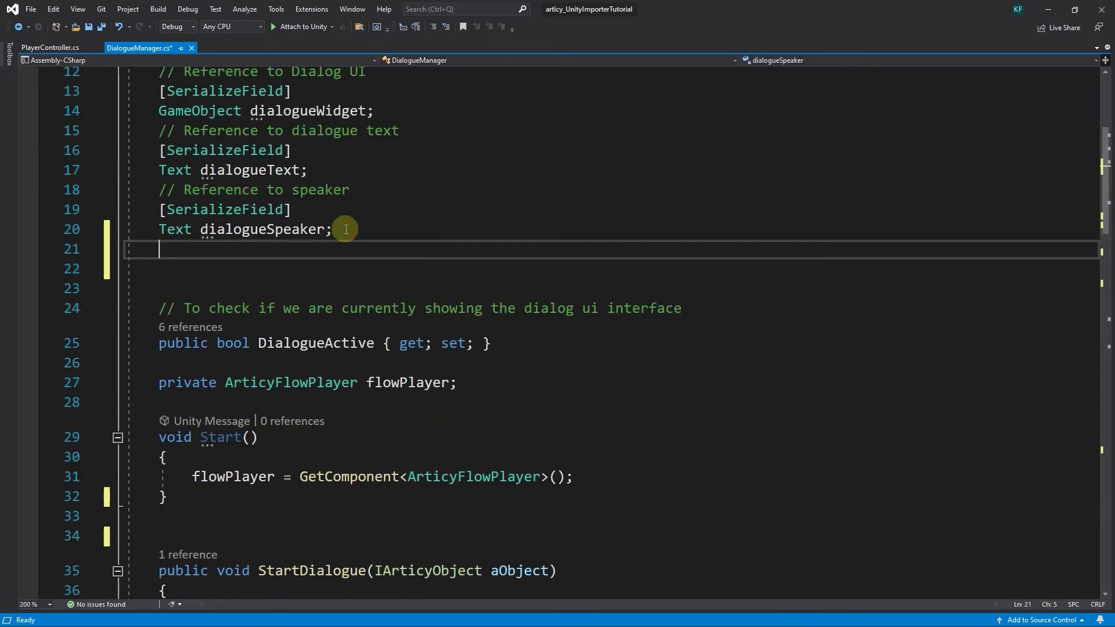
text([S)
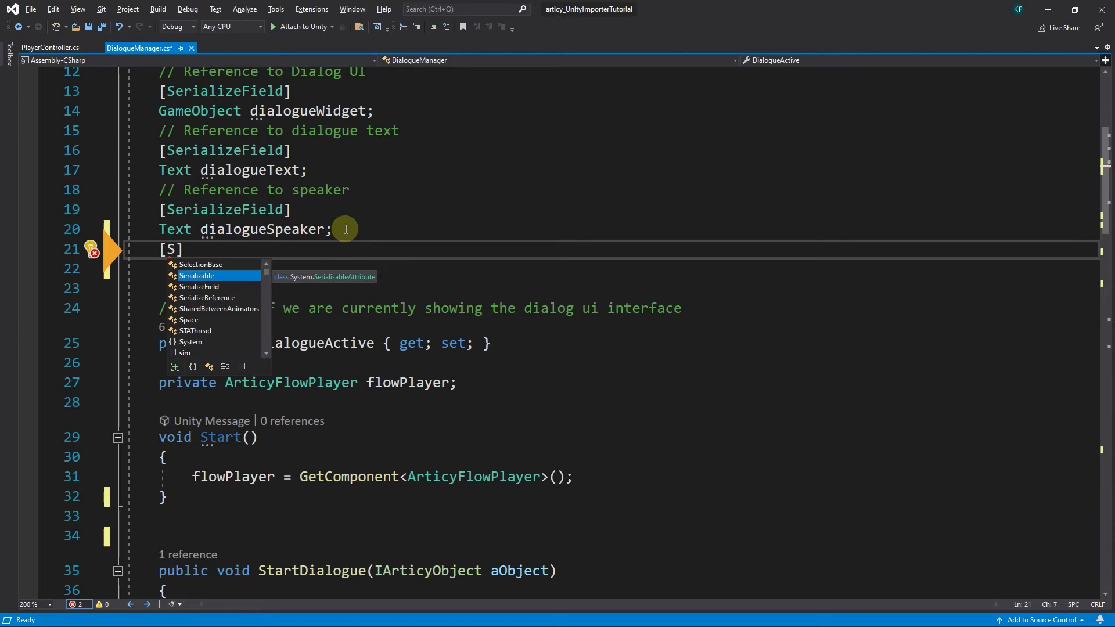
key(Down)
key(Tab)
key(End)
key(Return)
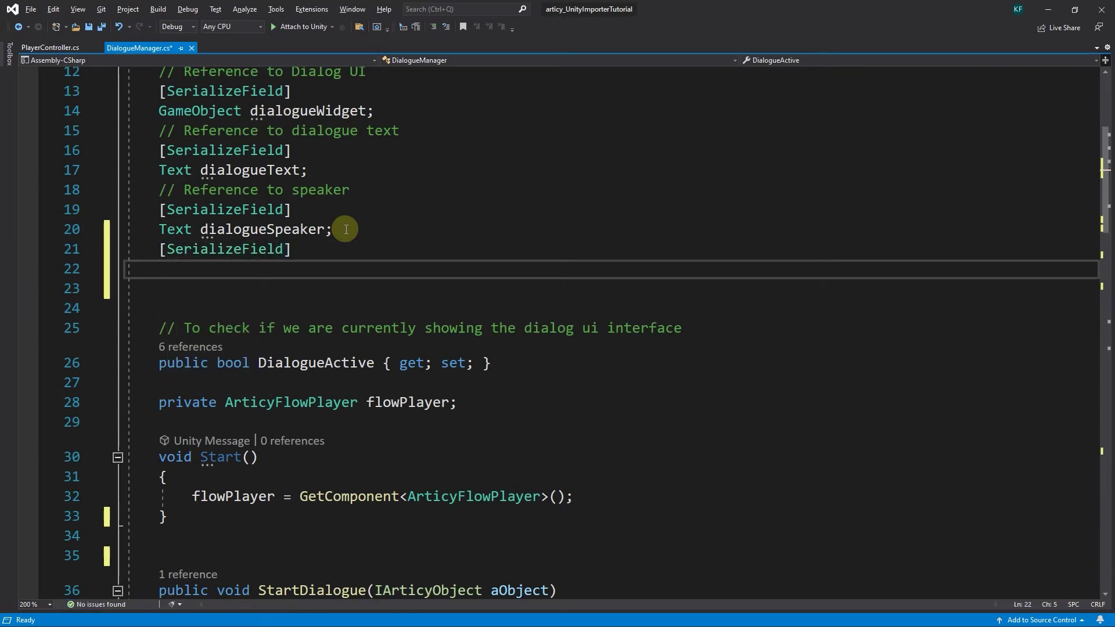
text(Rec)
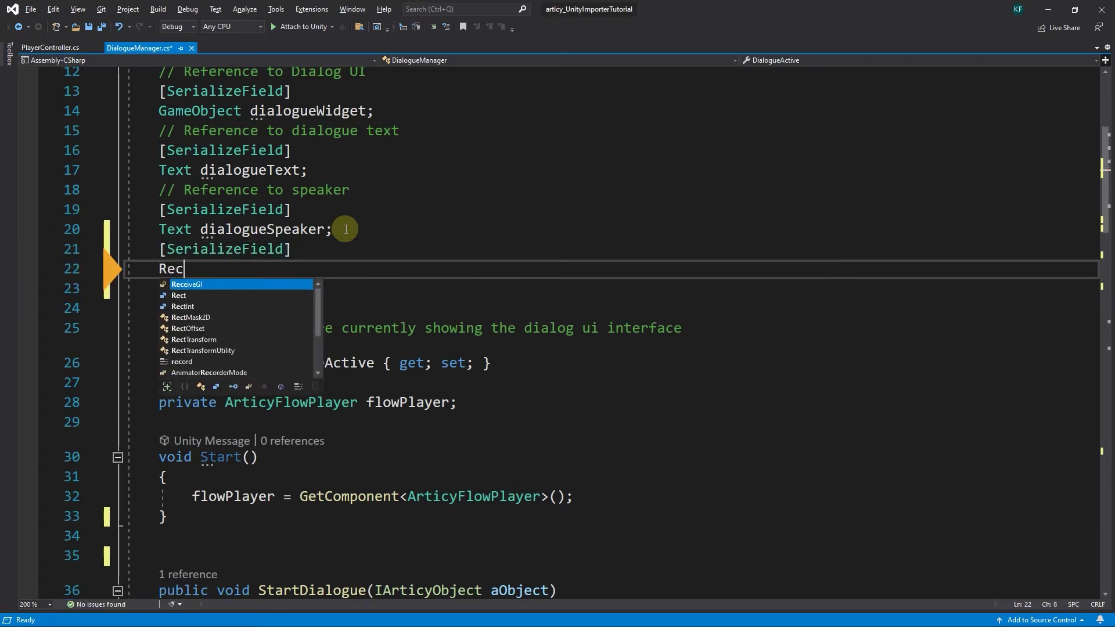
text(tT)
key(Tab)
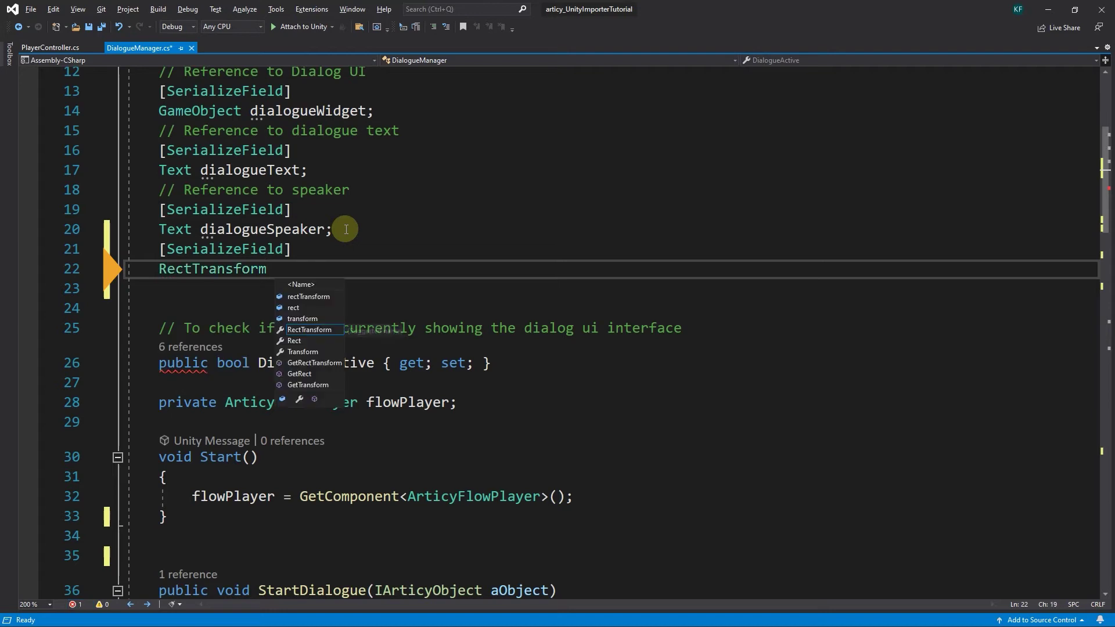
text(branchL)
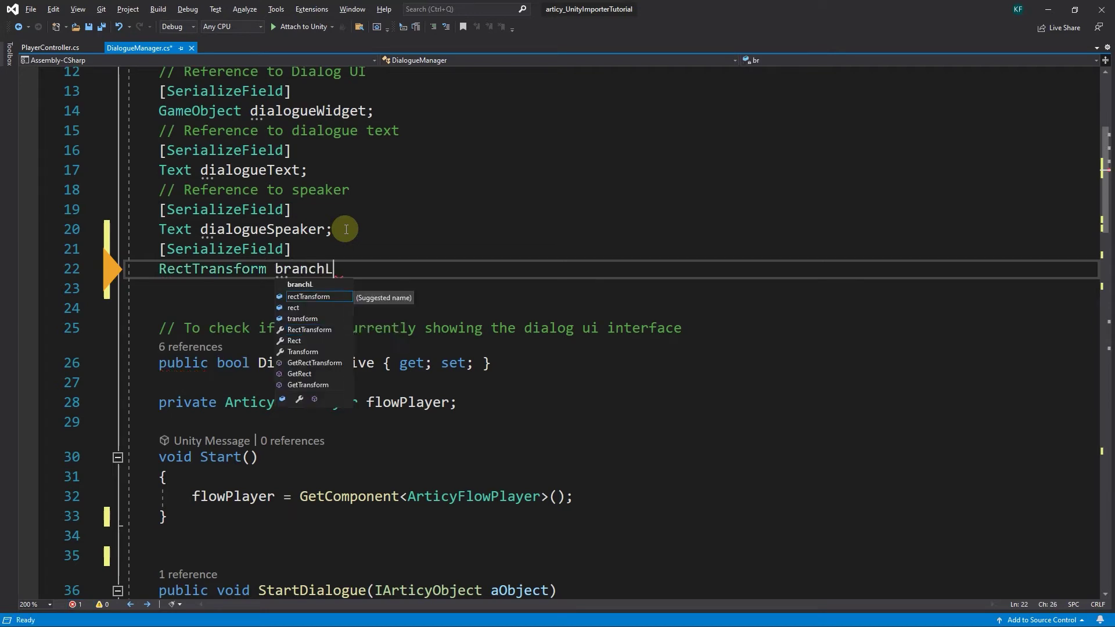
text(ayoutPanel)
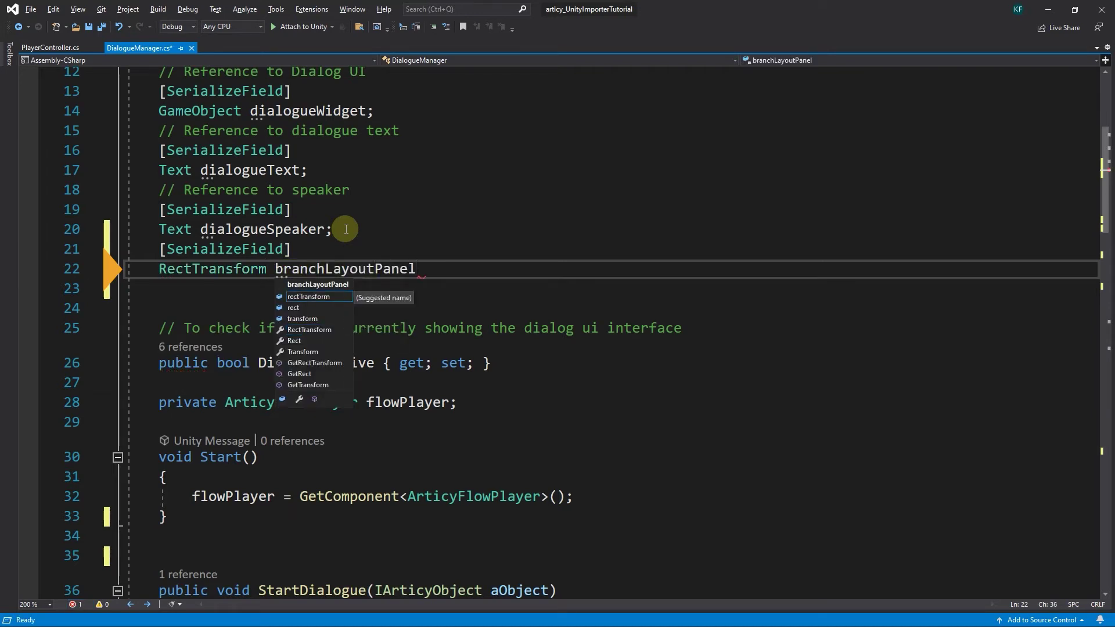
text(;)
key(Return)
text([Seri)
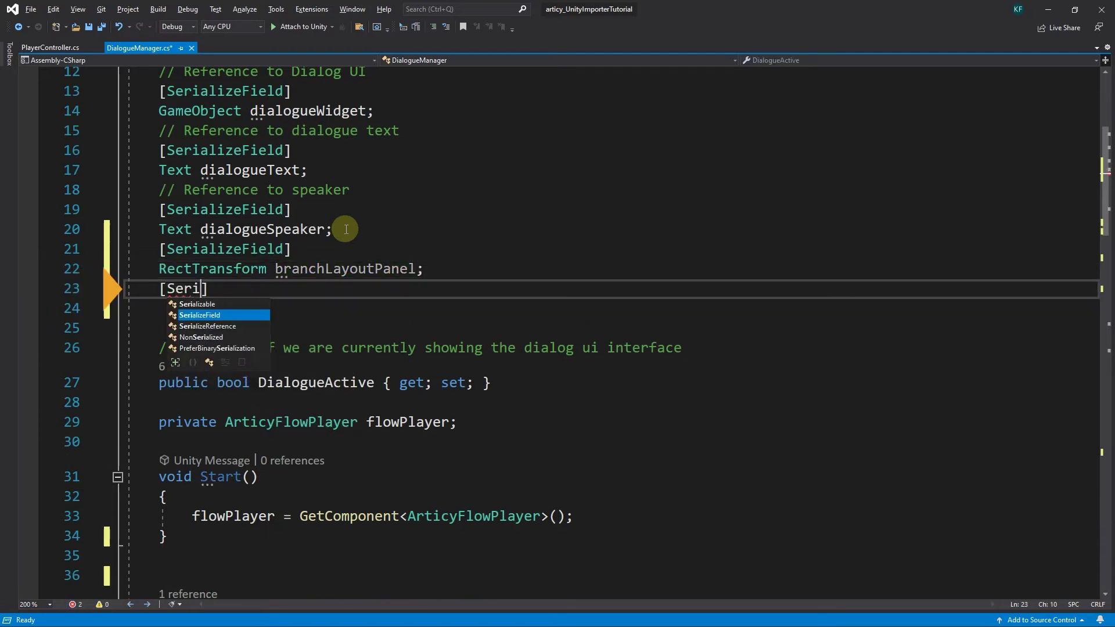
Add [SerializeField] GameObject branchPrefab; on the following lines.
key(Tab)
key(Return)
text(Ga)
key(Tab)
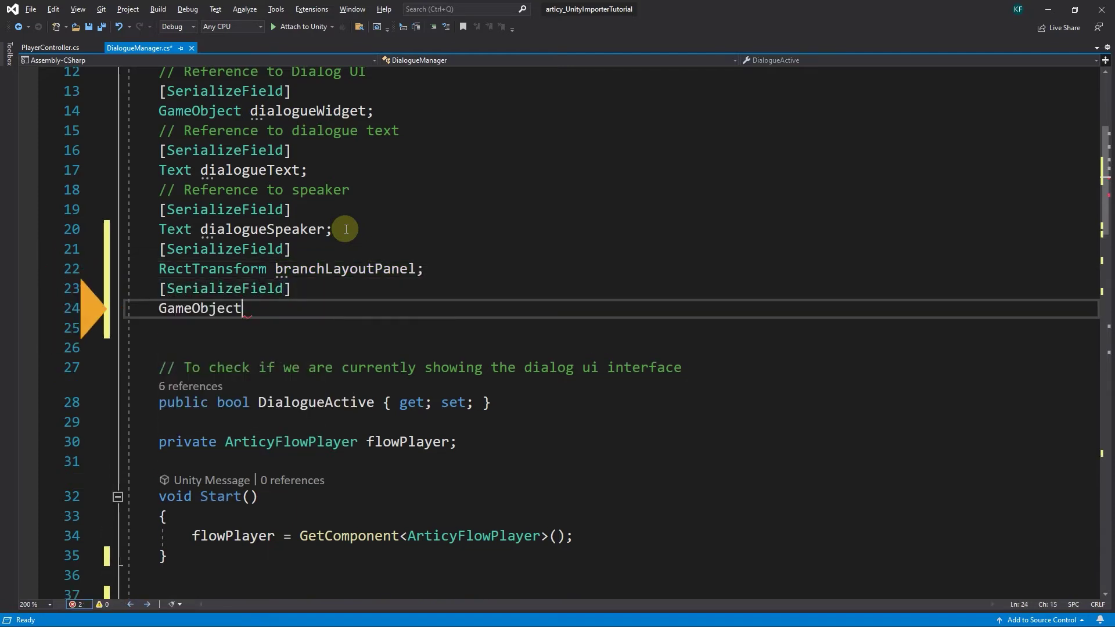
text( branch)
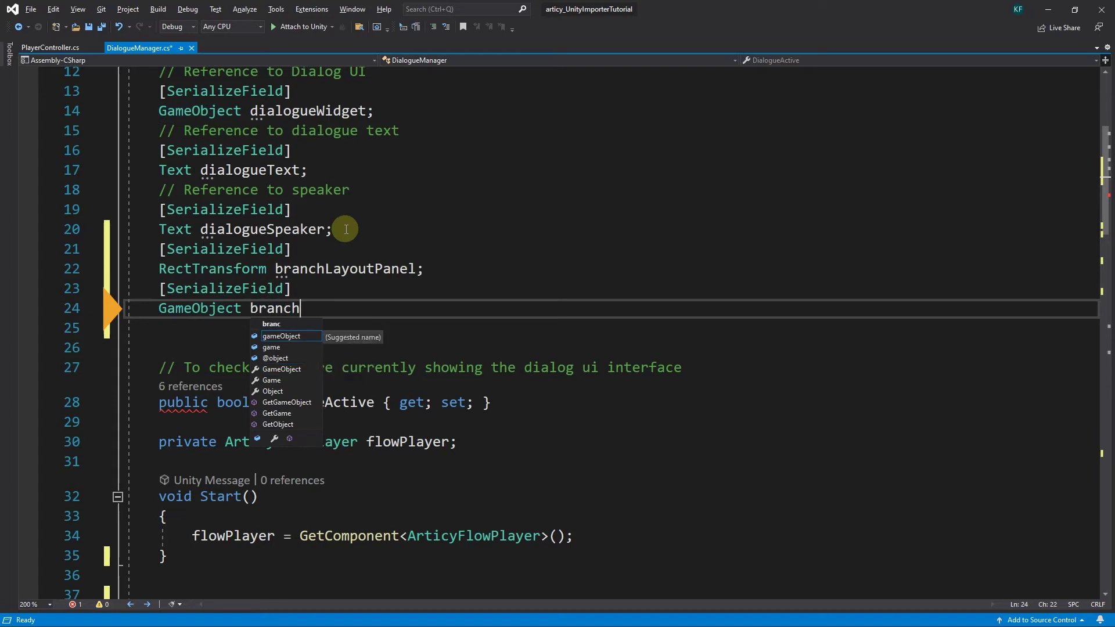
text(Prefab;)
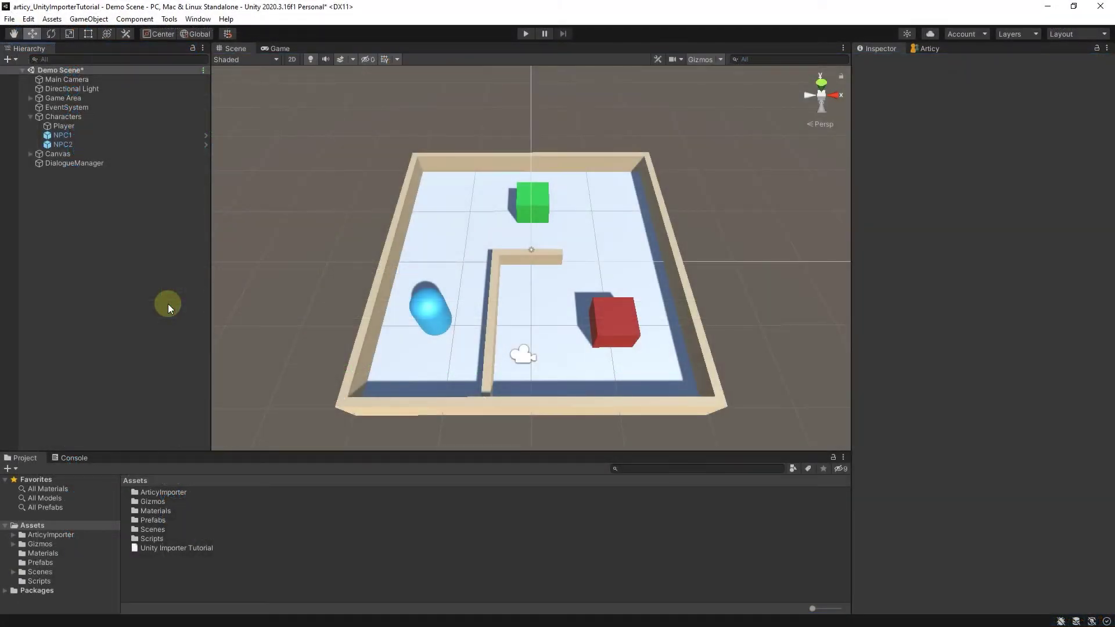
Expand Canvas and Dialogue Branches, inspecting the dialogueBranch and dialogueBranchClose buttons.
click(30, 154)
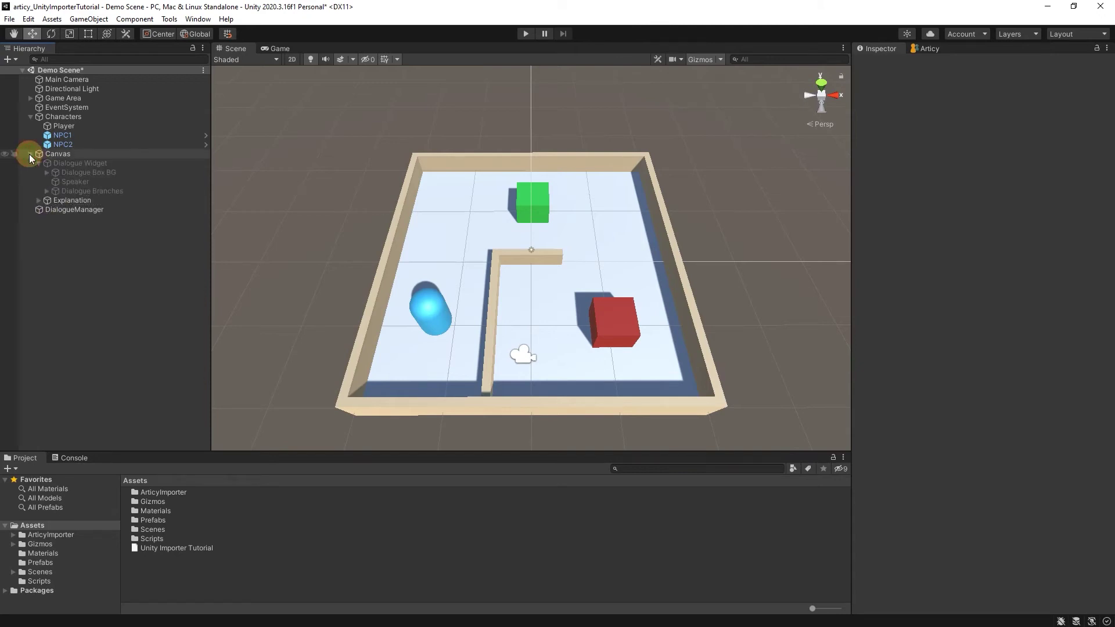
click(44, 190)
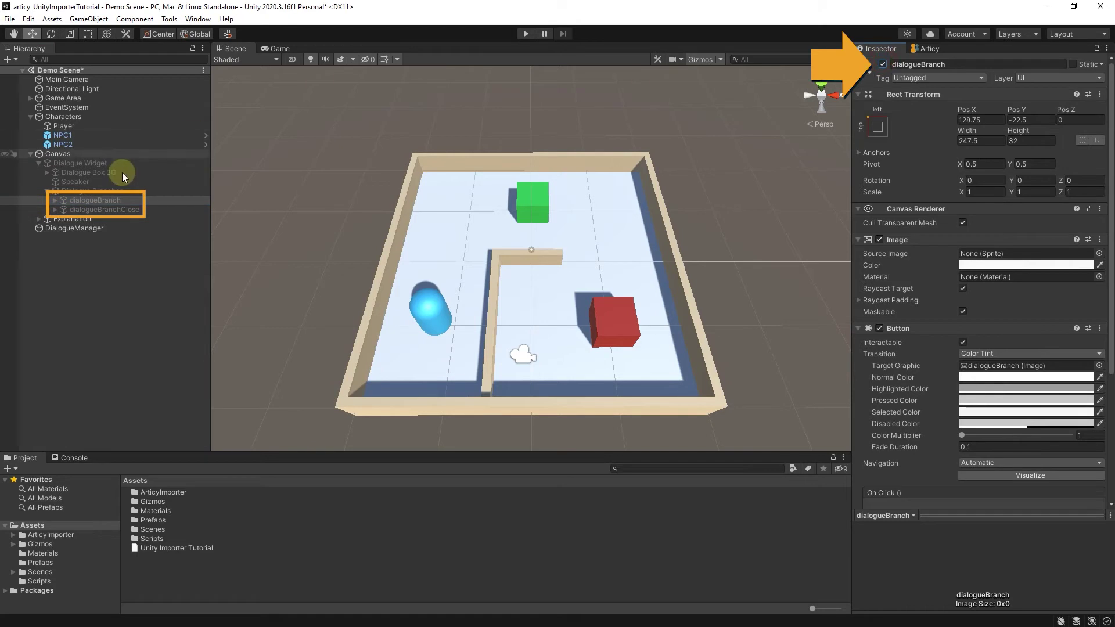
click(111, 209)
click(898, 66)
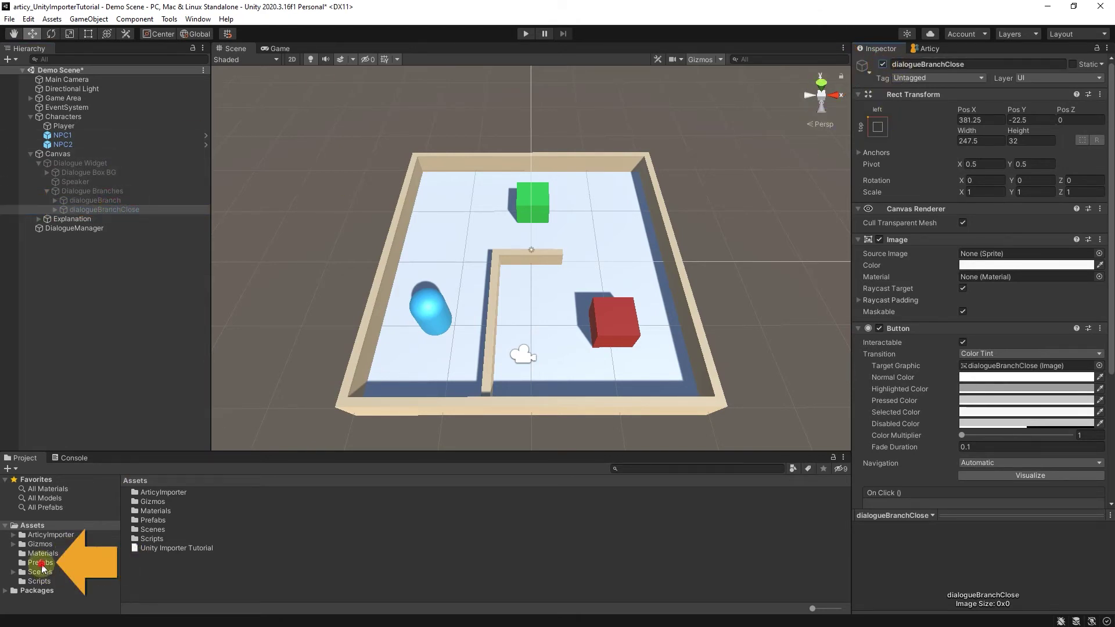
Save dialogueBranch and dialogueBranchClose as prefabs in the Prefabs folder.
click(42, 563)
drag(105, 207, 172, 513)
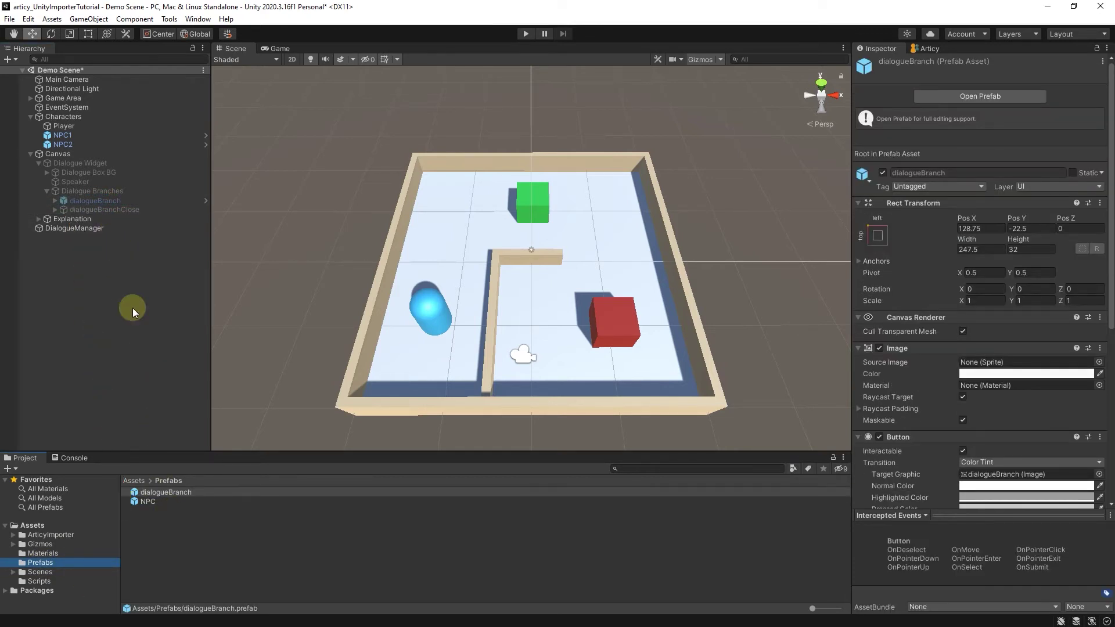
drag(104, 211, 193, 515)
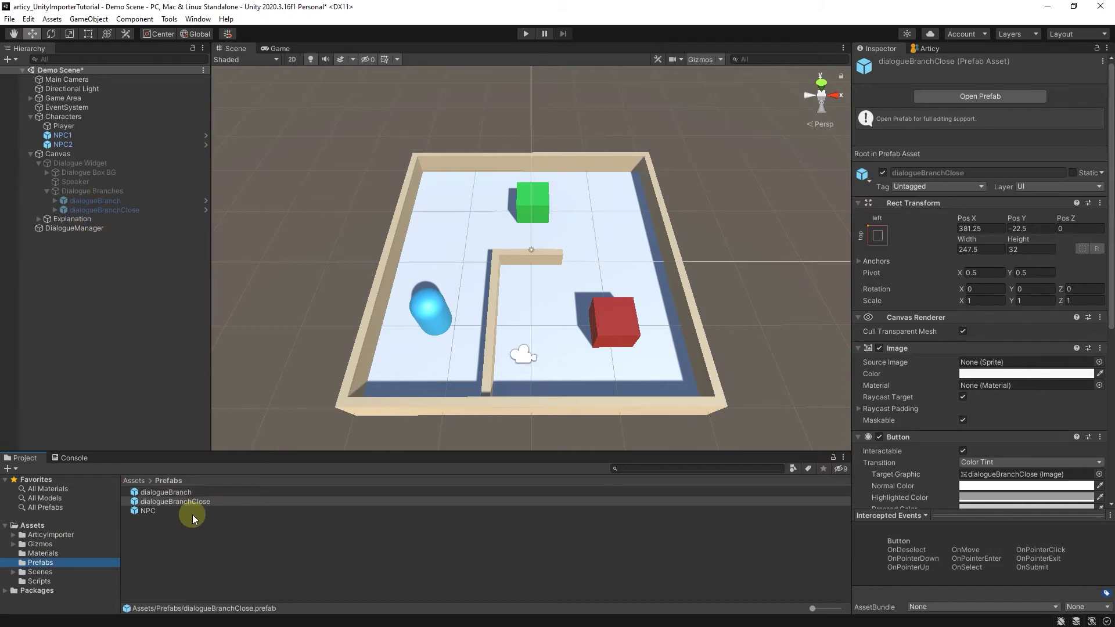
Set DialogueManager's Branch Prefab to dialogueBranch and Branch Layout Panel to Dialogue Branches.
click(62, 230)
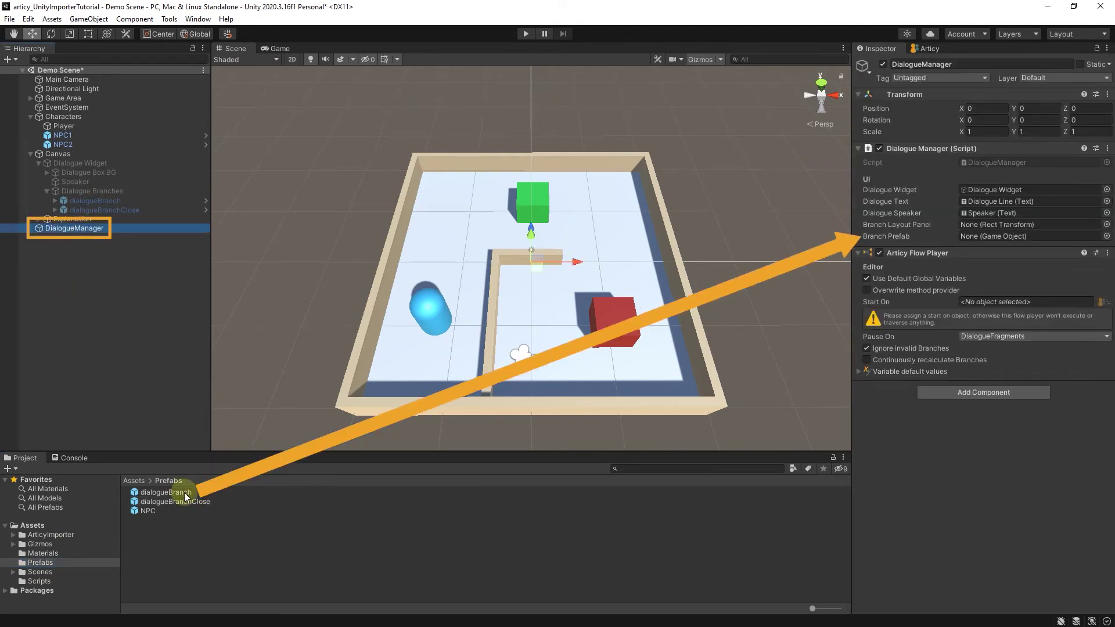
drag(184, 493, 699, 309)
drag(787, 307, 988, 239)
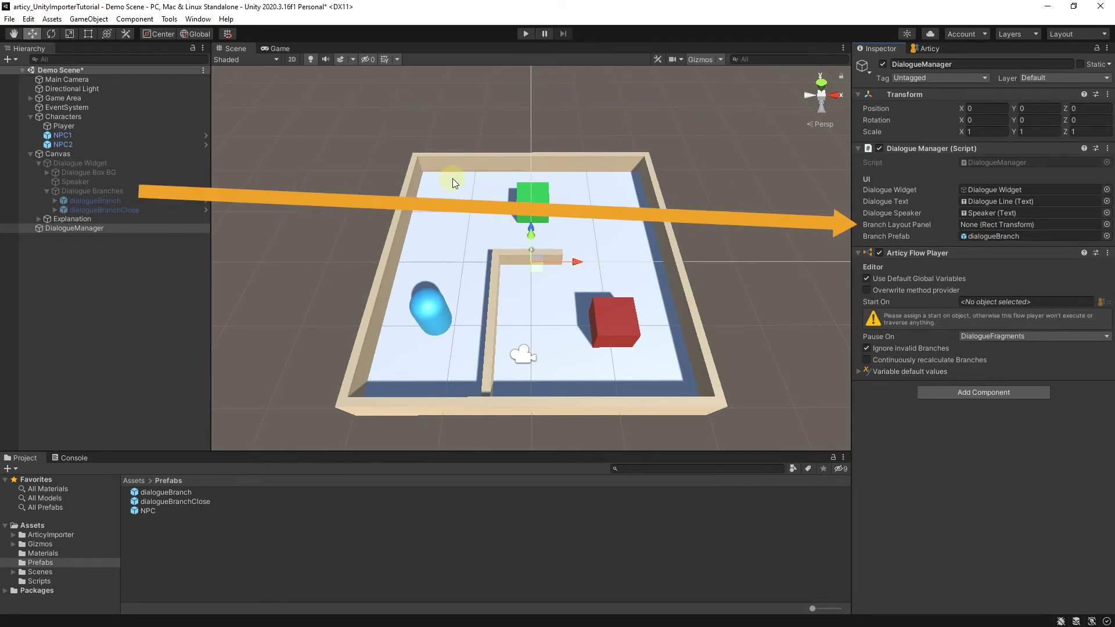
drag(97, 191, 979, 229)
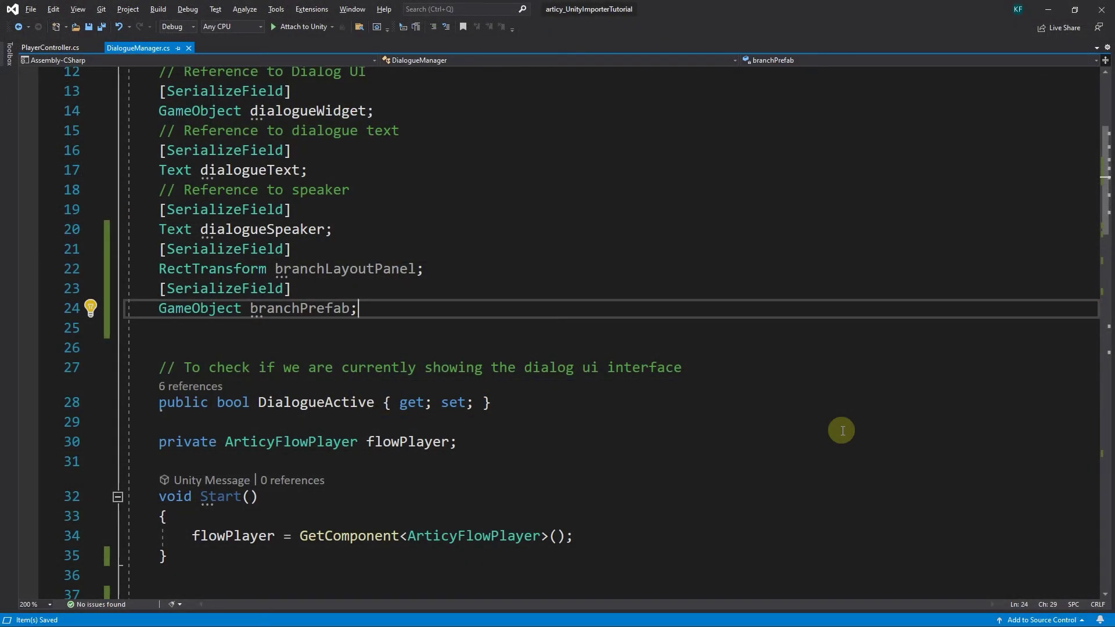
scroll(843, 431, down, 4)
scroll(843, 431, down, 3)
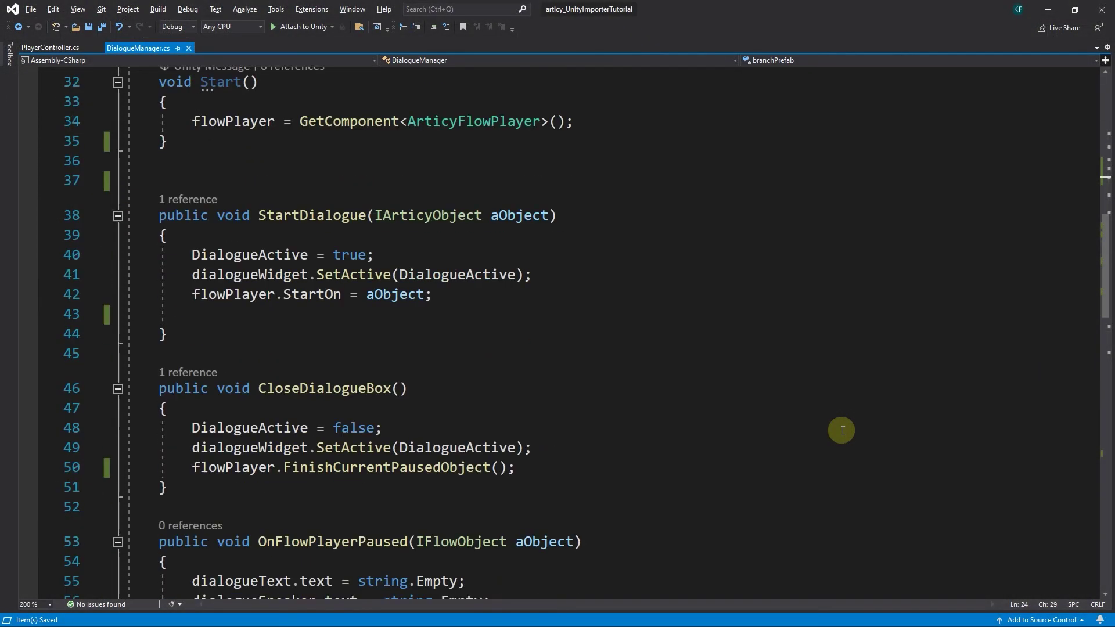
scroll(843, 431, down, 3)
scroll(843, 431, down, 3)
scroll(843, 430, down, 3)
scroll(842, 431, down, 3)
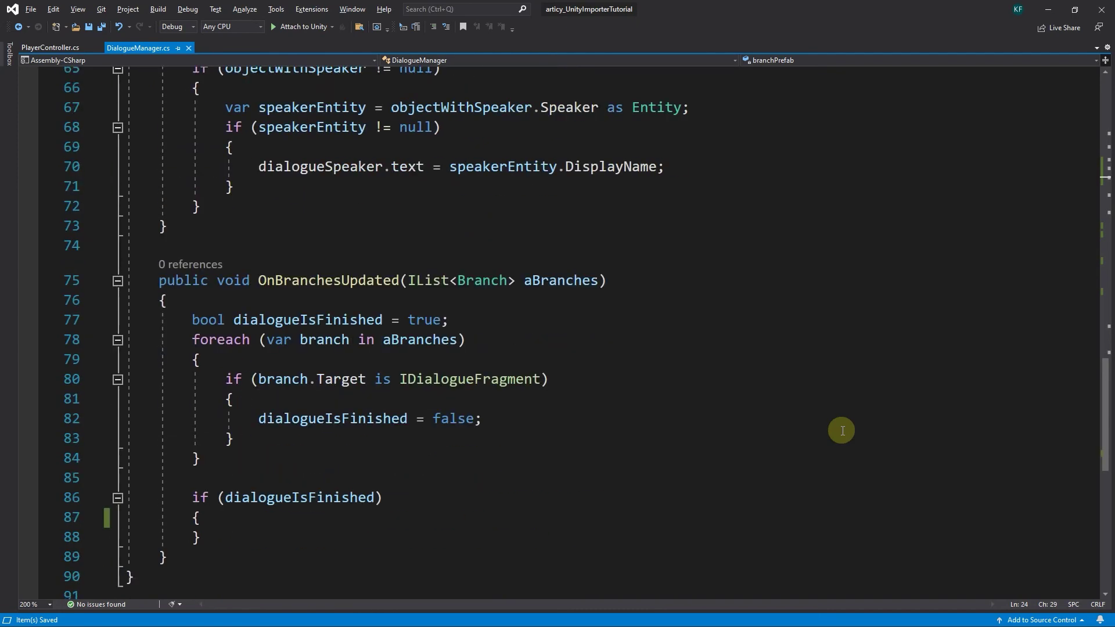
scroll(842, 430, down, 1)
scroll(842, 431, down, 1)
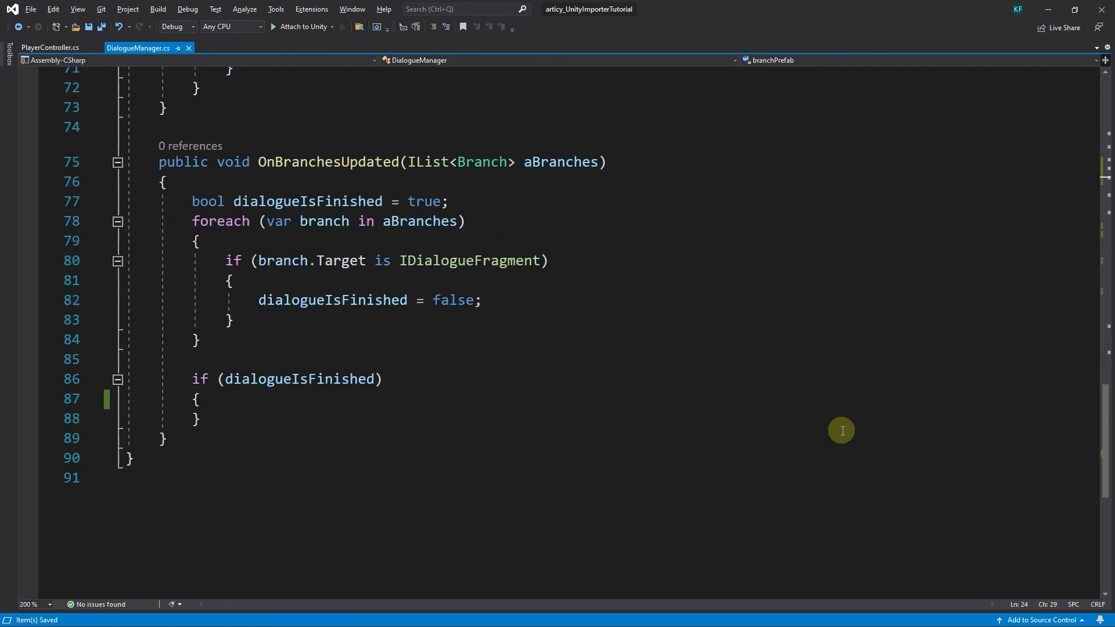
Add a foreach loop over aBranches inside the if (!dialogueIsFinished) block.
click(224, 379)
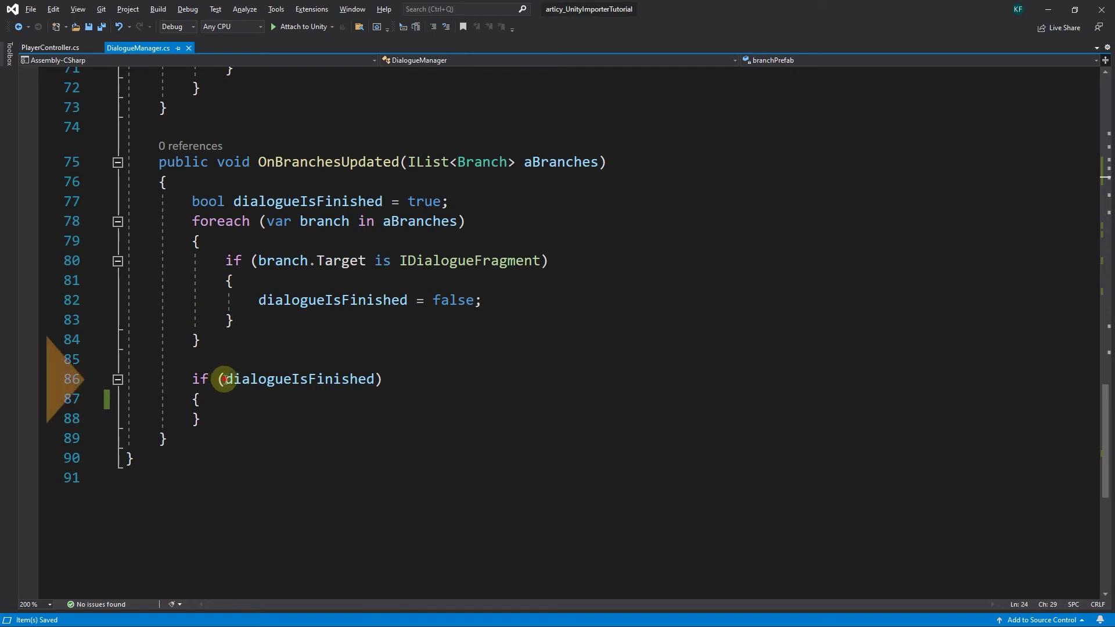
text(!)
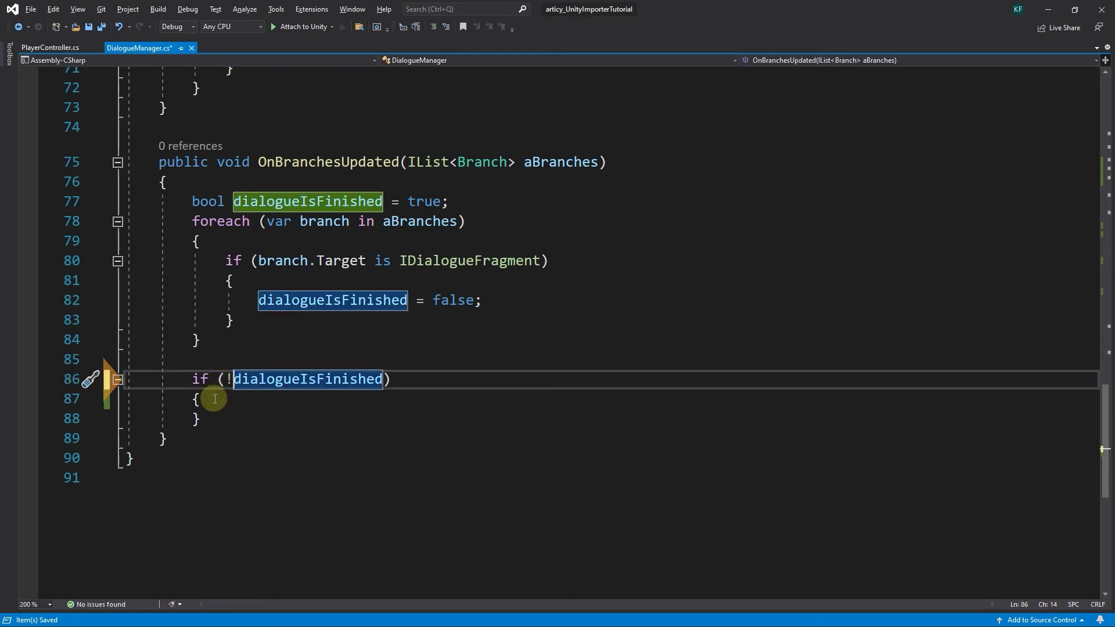
click(213, 402)
key(Return)
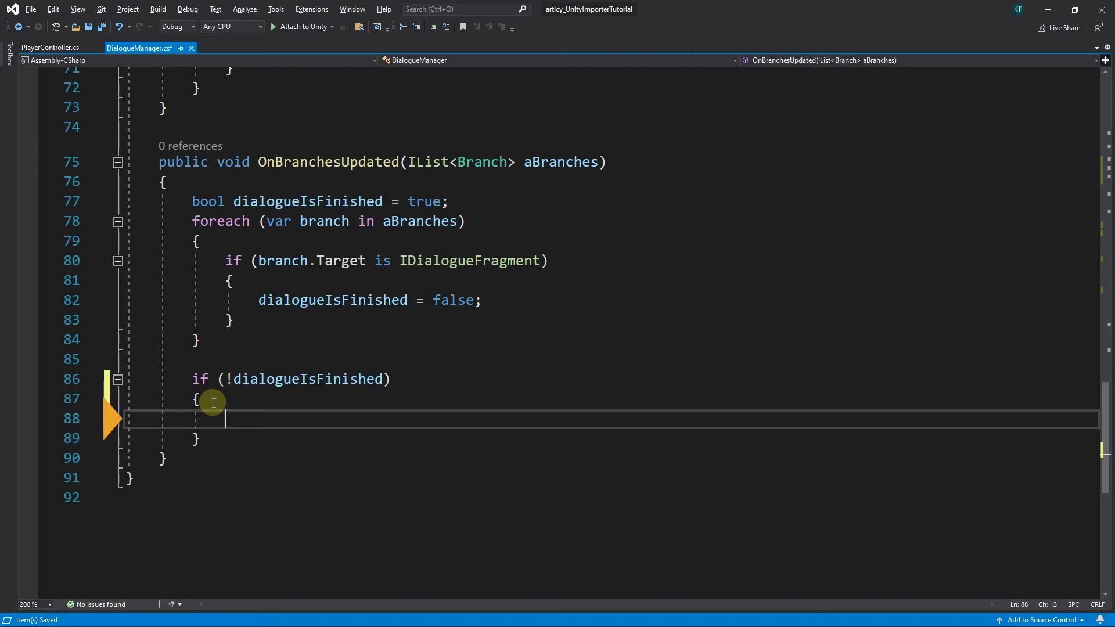
text(foreach )
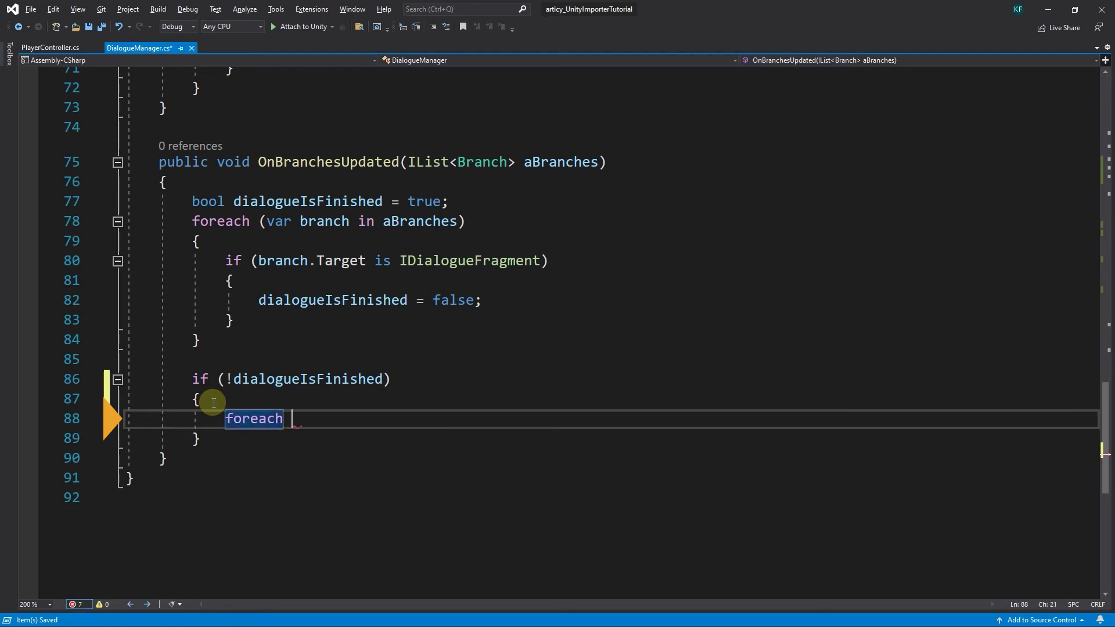
text((var b)
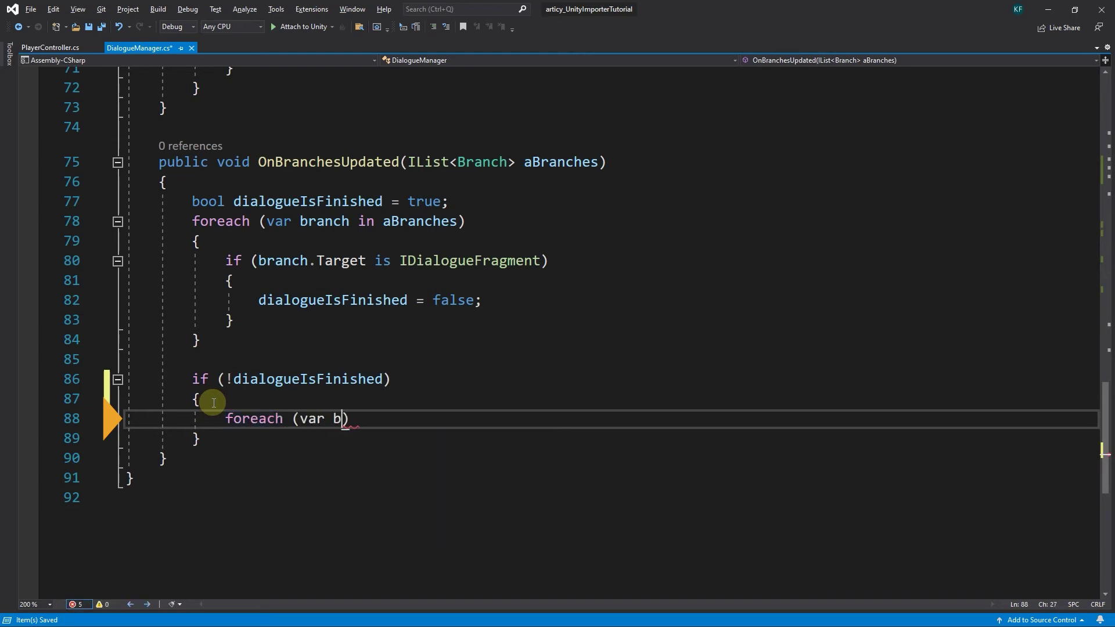
text(ranch in a)
key(Tab)
text())
key(Return)
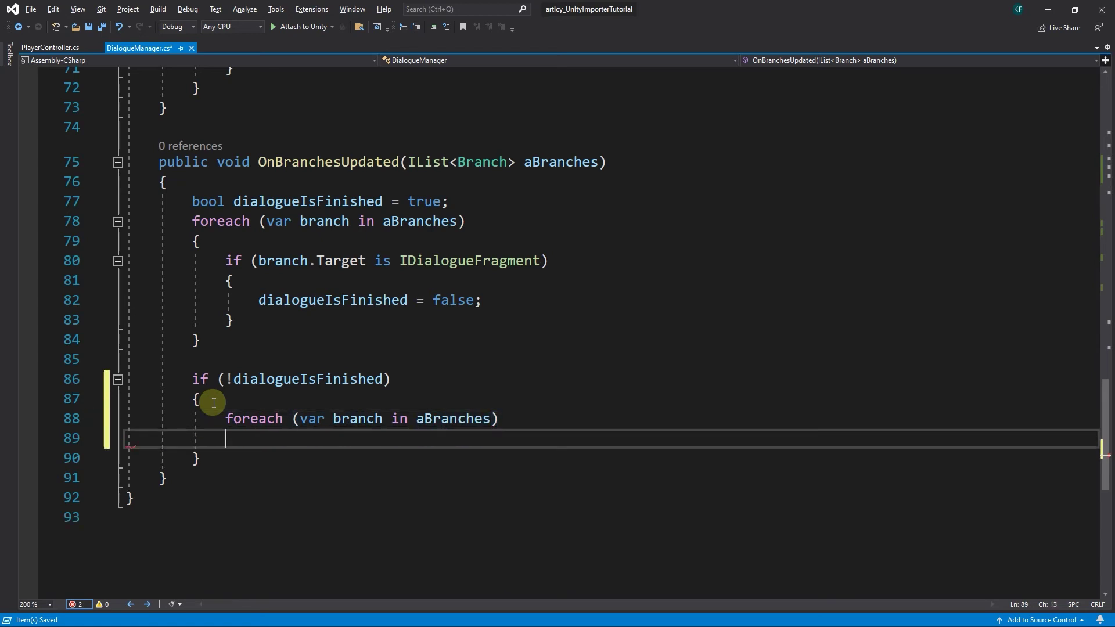
text({)
Write GameObject btn = Instantiate(branchPrefab, branchLayoutPanel); in the loop body.
key(Return)
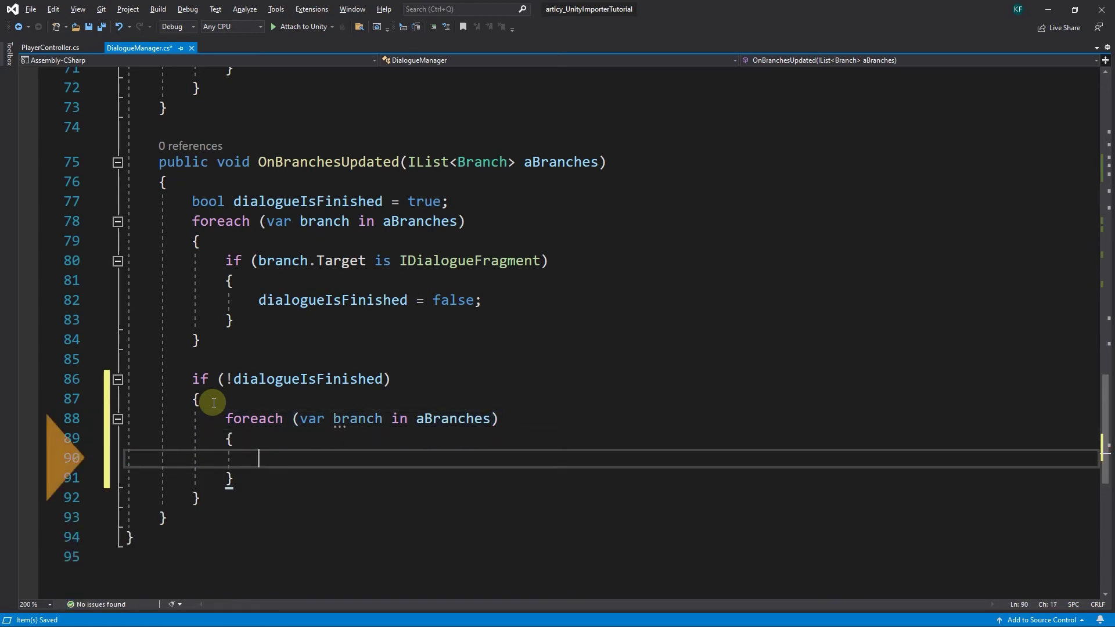
text(G)
key(Tab)
text(b)
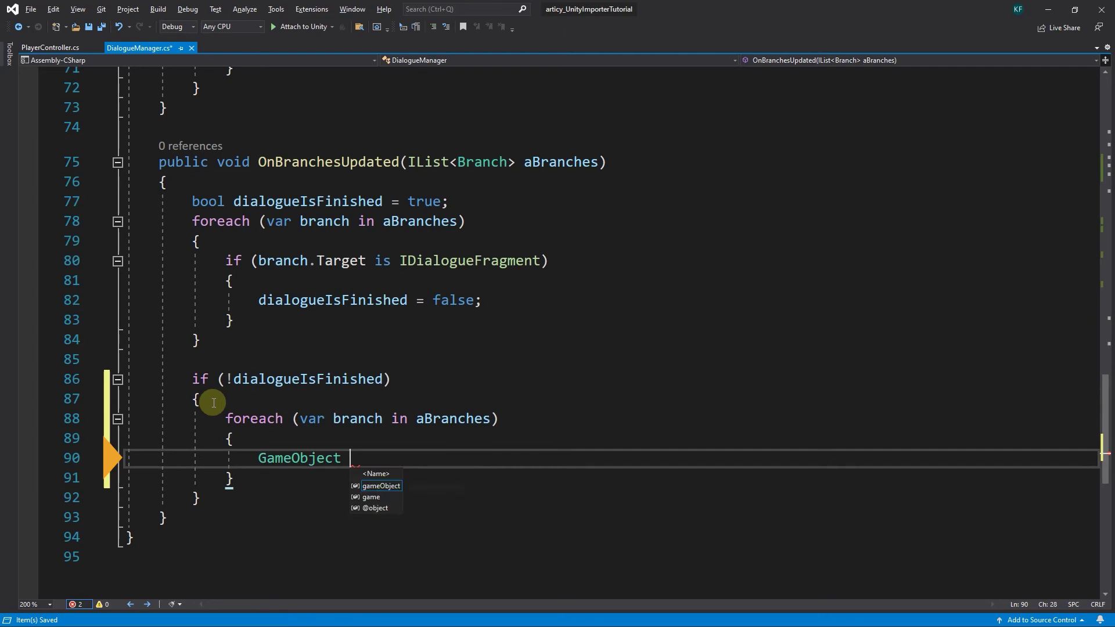
text(tn)
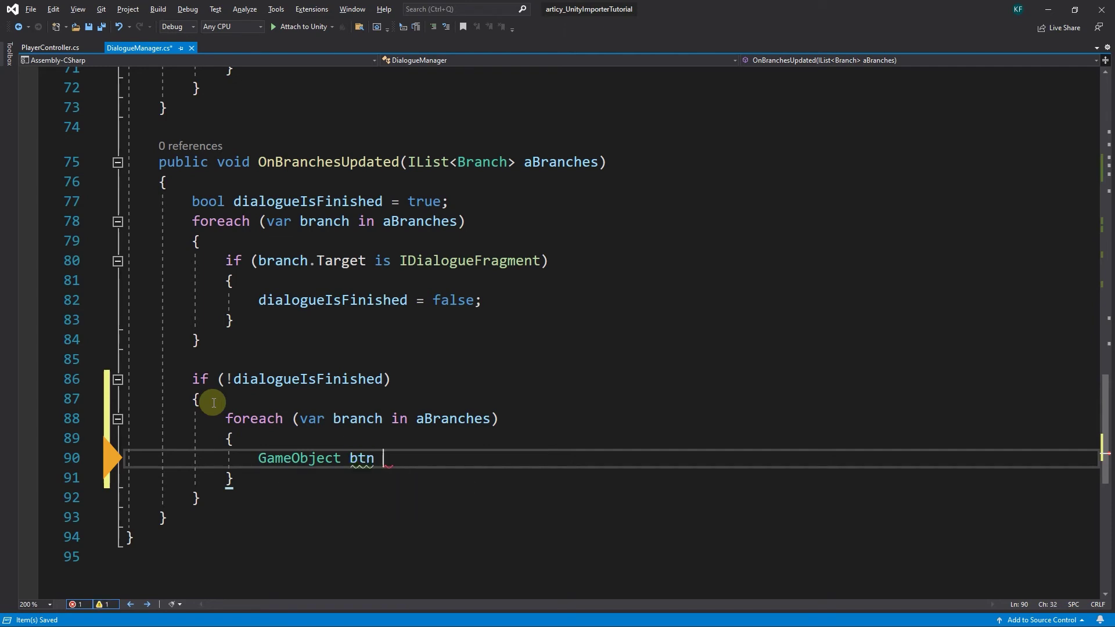
text( = I)
text(nst)
key(Tab)
text(()
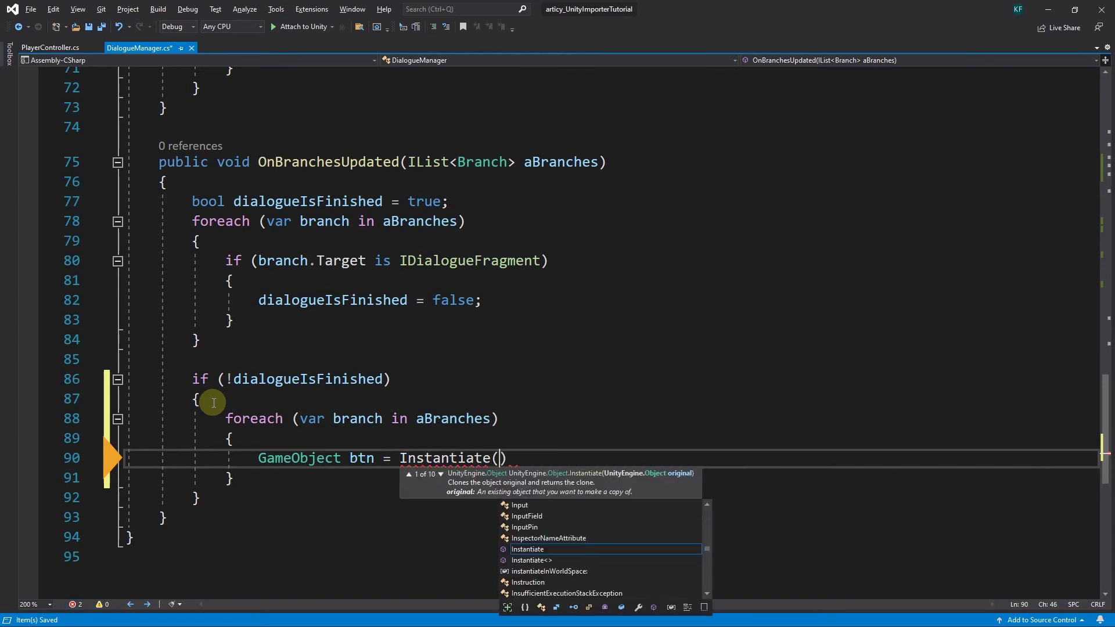
text(bran)
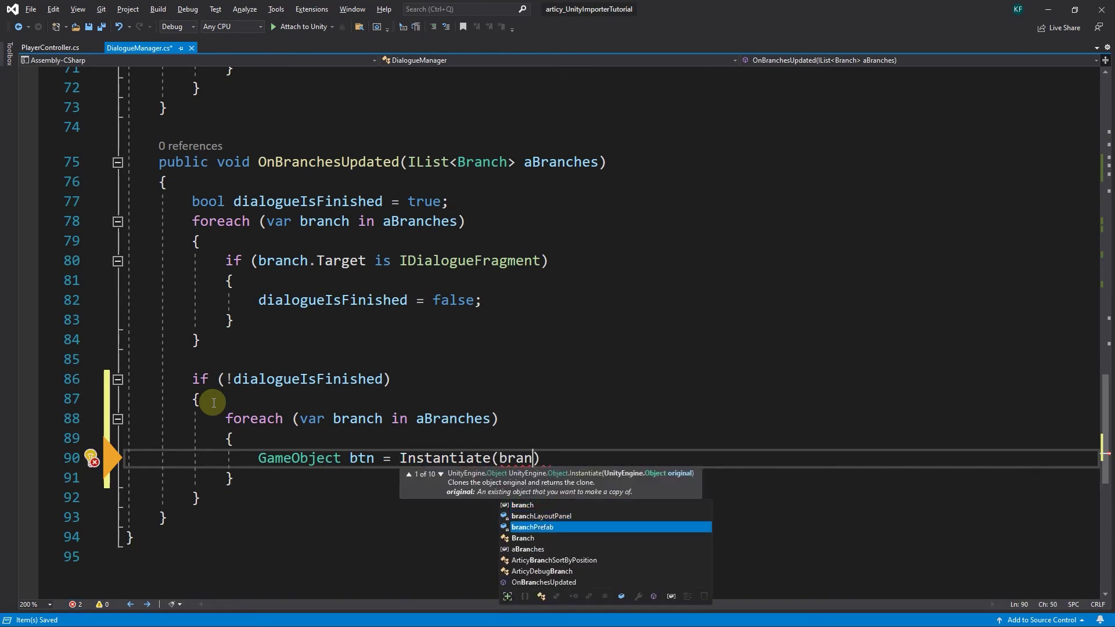
key(Tab)
text(, b)
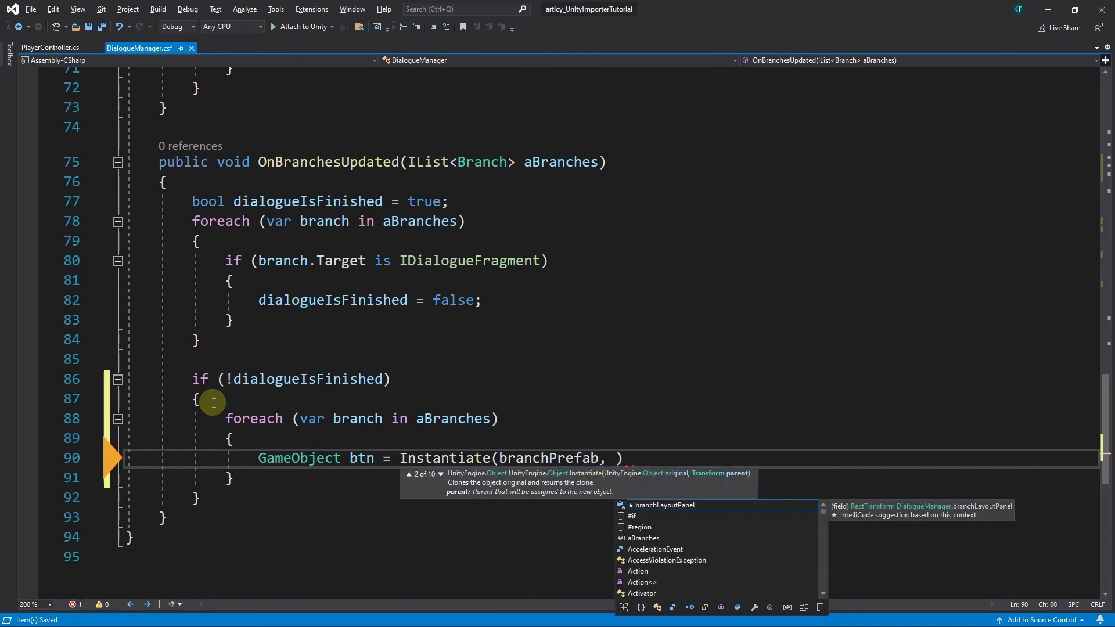
text(r)
text())
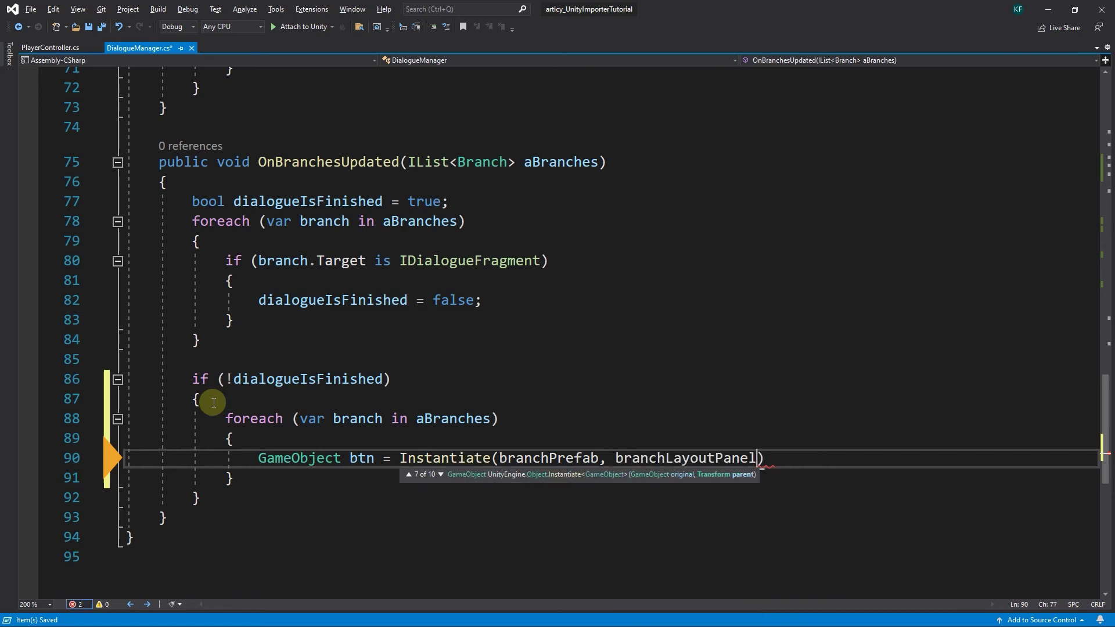
text(;)
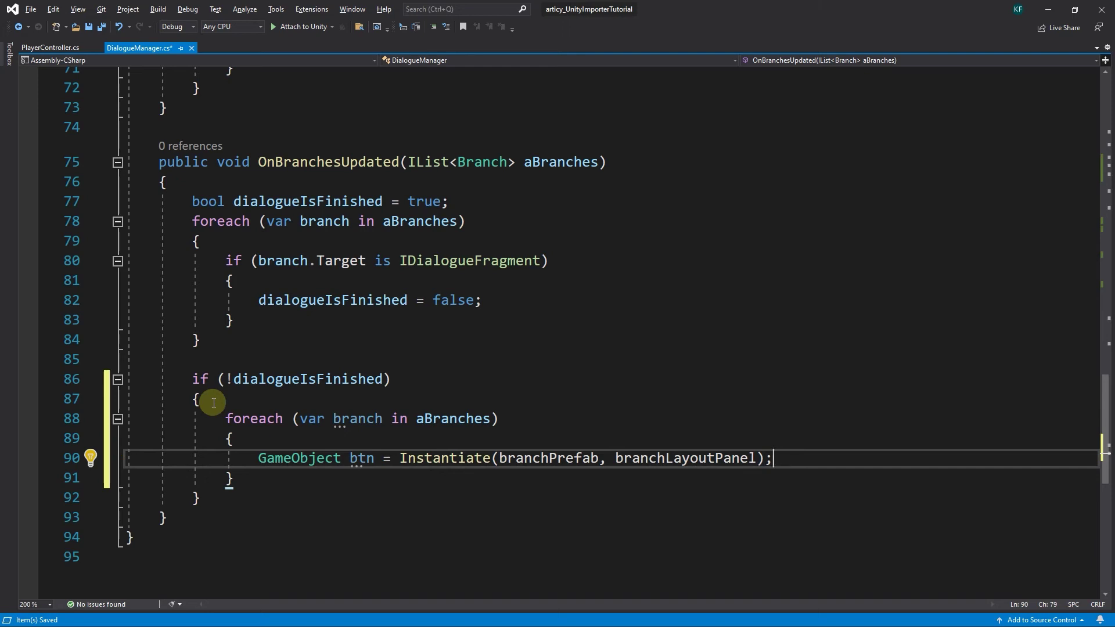
Declare a new void ClearAllBranches() method below OnBranchesUpdated.
click(174, 519)
key(Return)
key(Return)
scroll(207, 518, down, 3)
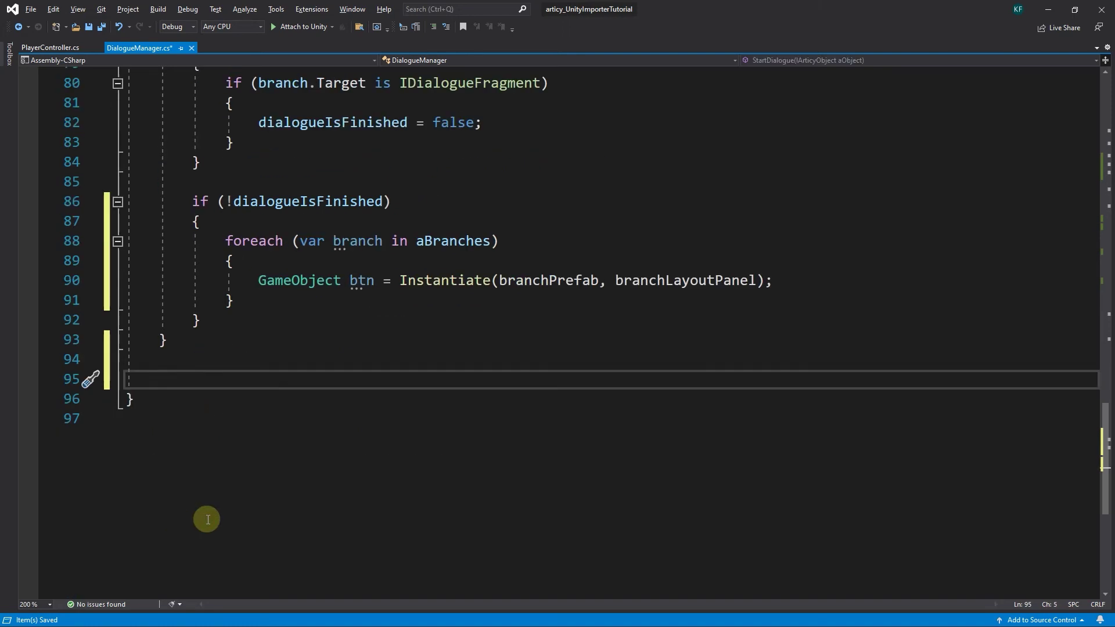
text(void )
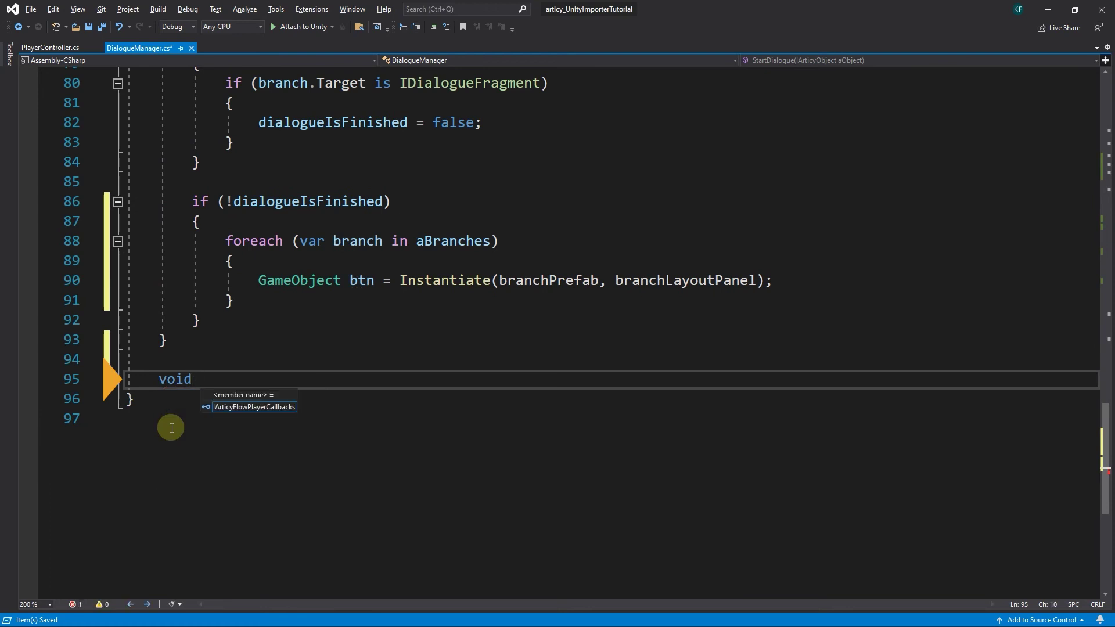
text(ClearAllBra)
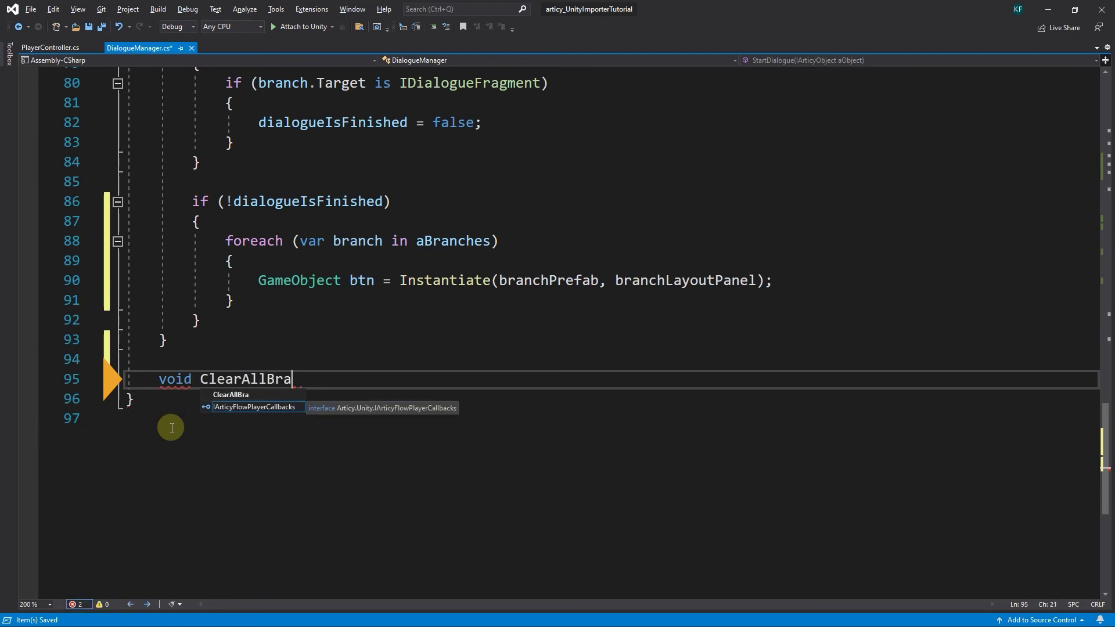
text(nches())
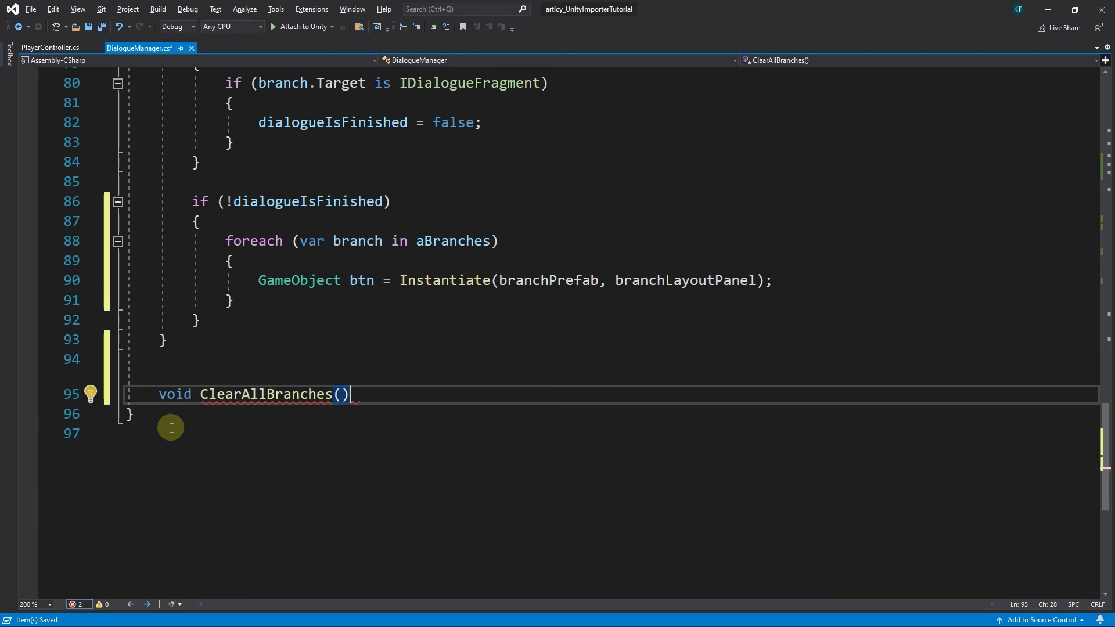
key(Return)
text({)
key(Return)
text(f)
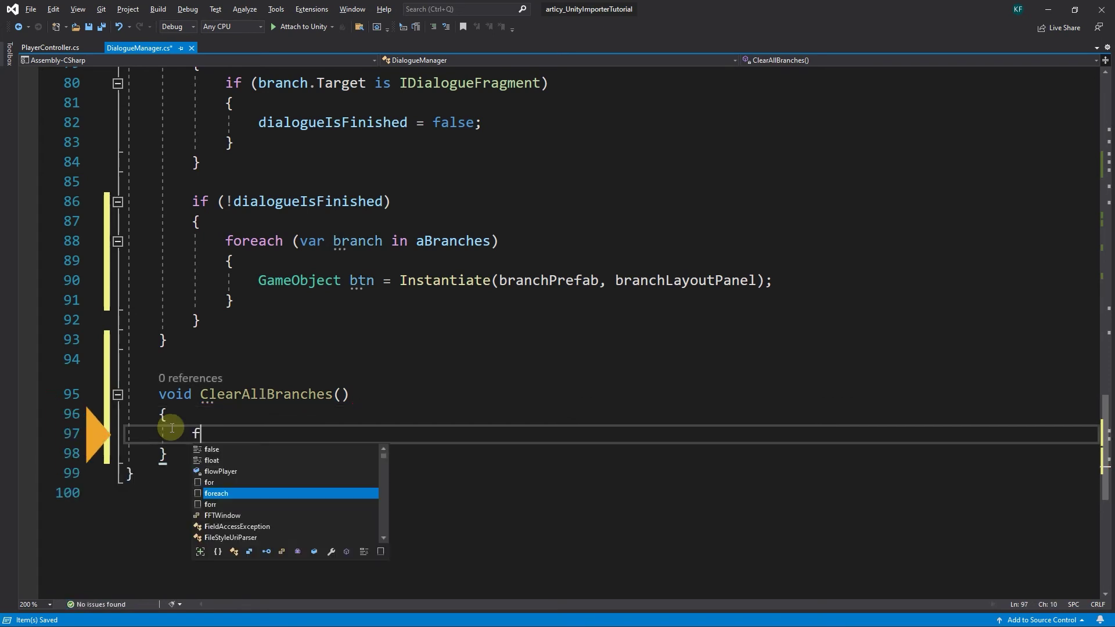
text(oreach )
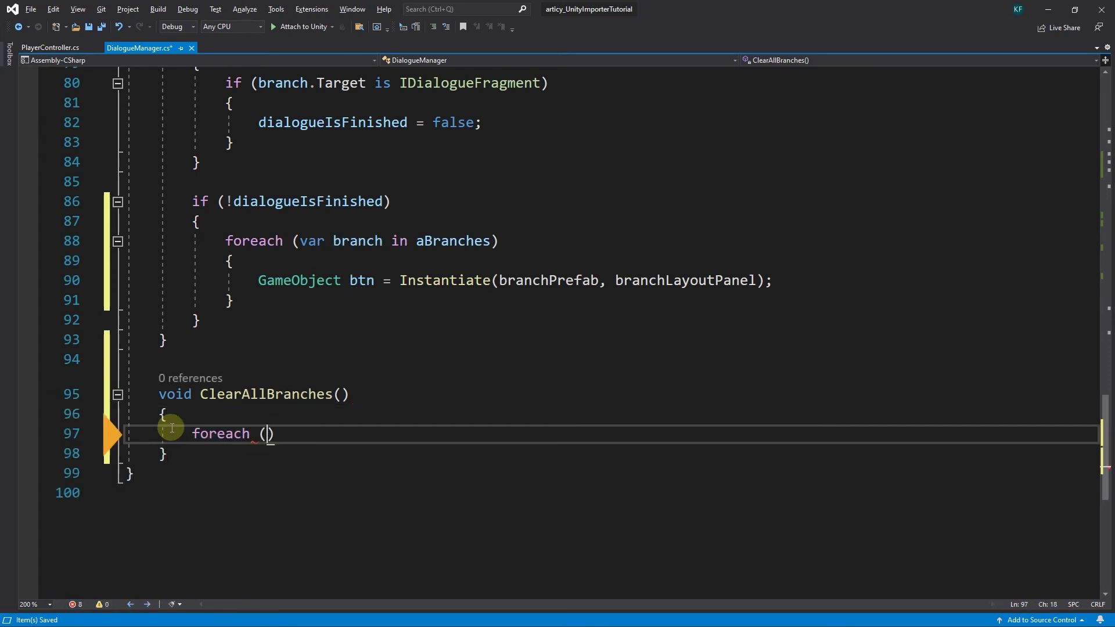
text((Transform )
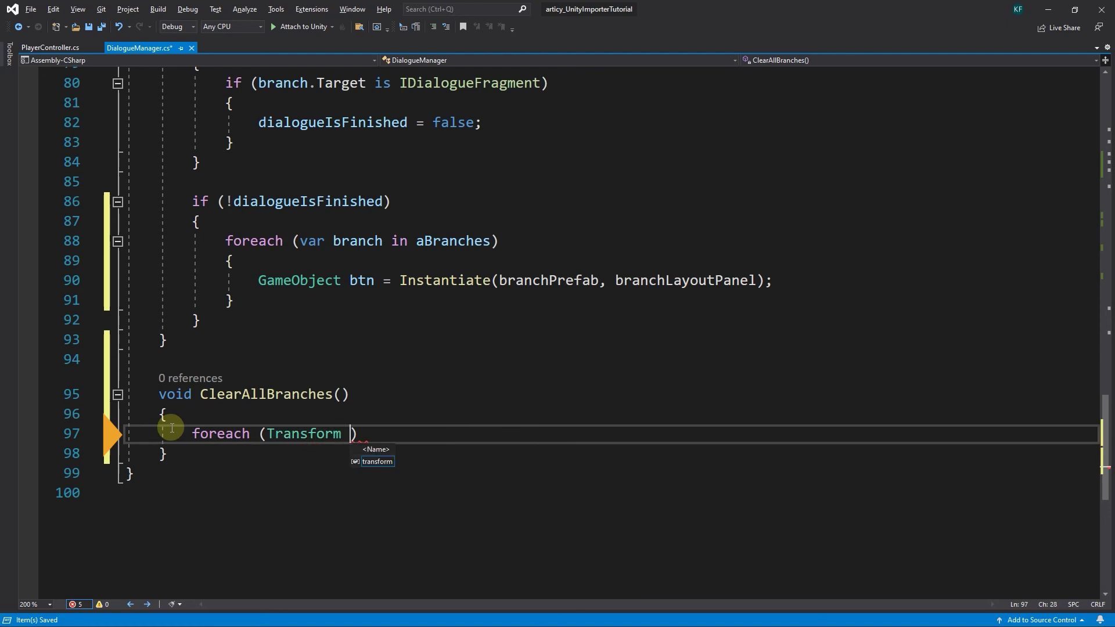
text(child in )
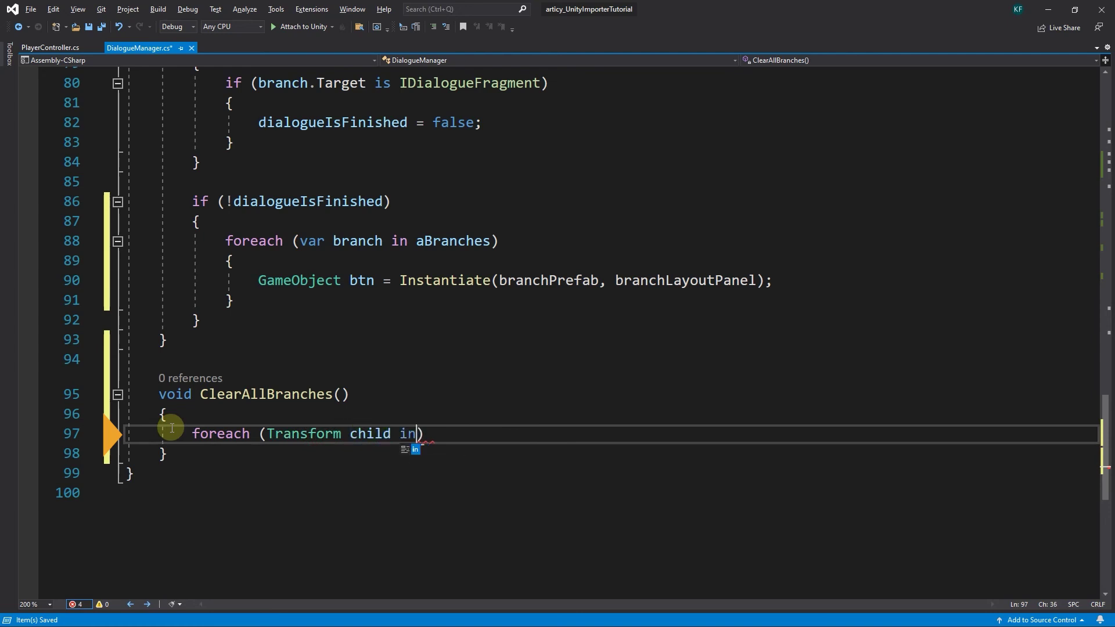
text(br)
Loop over each child Transform in branchLayoutPanel and call Destroy(child.gameObject).
key(Tab)
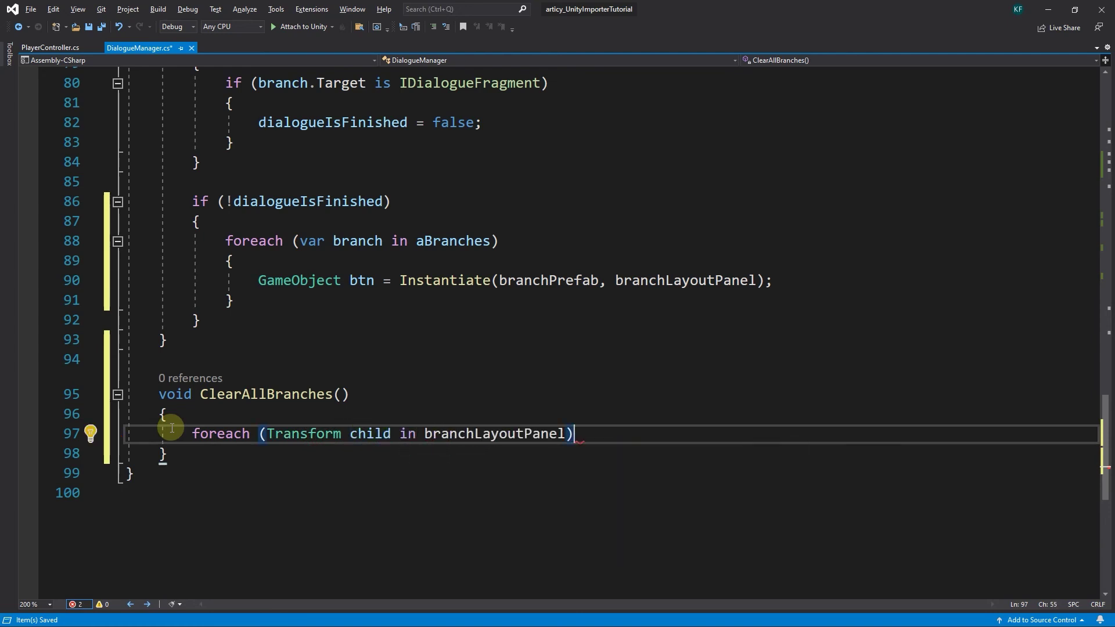
key(Return)
text({)
key(Return)
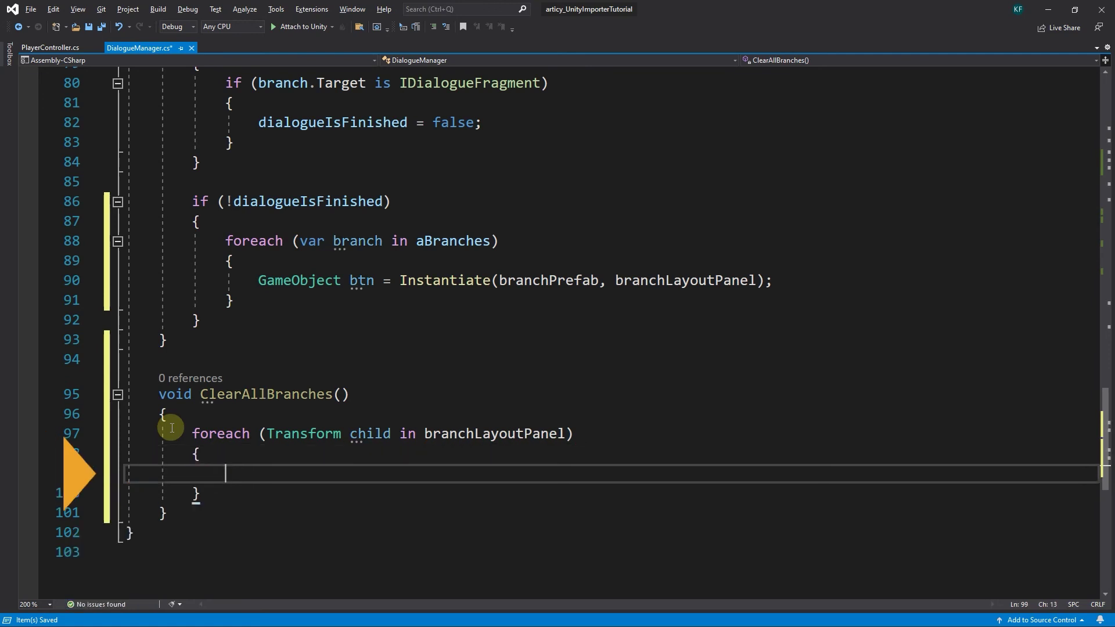
text(Des)
key(Tab)
text((chi)
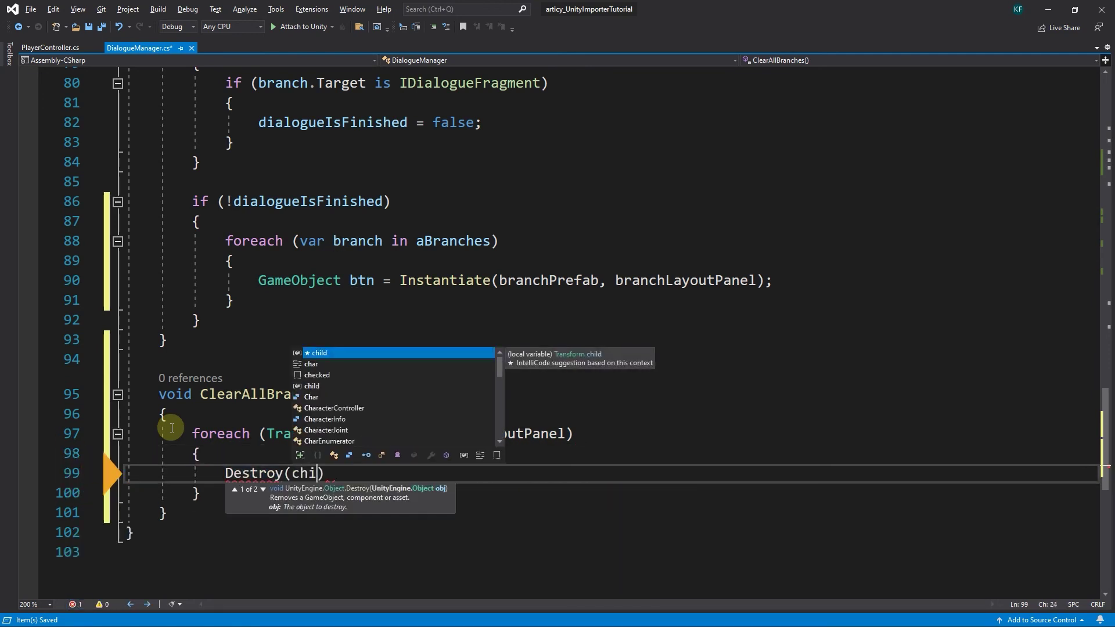
text(ld.g)
key(Tab)
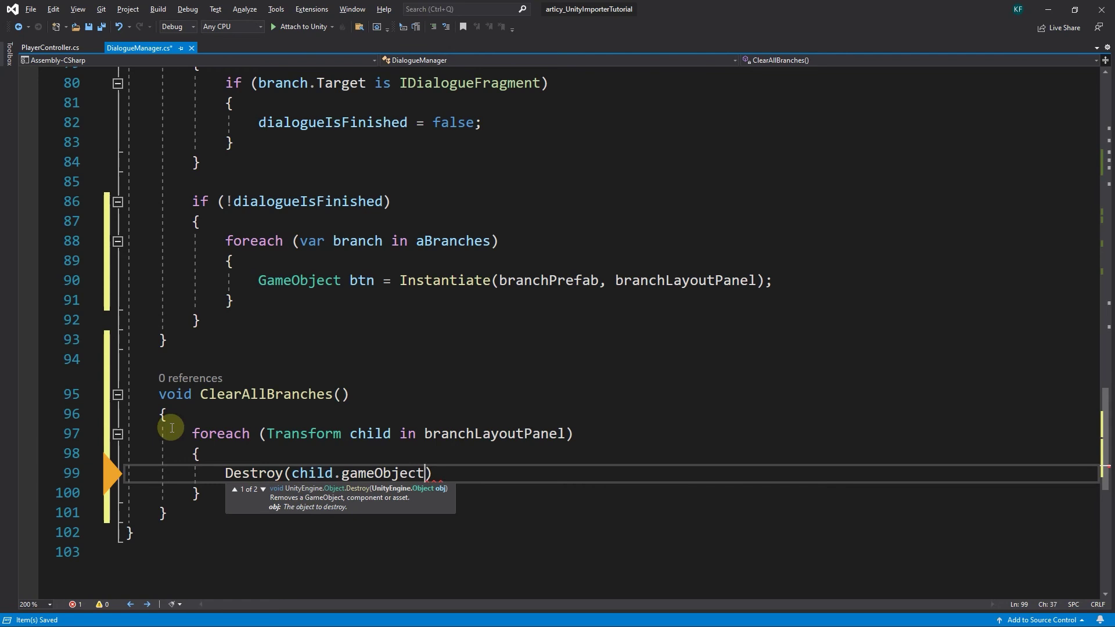
text();)
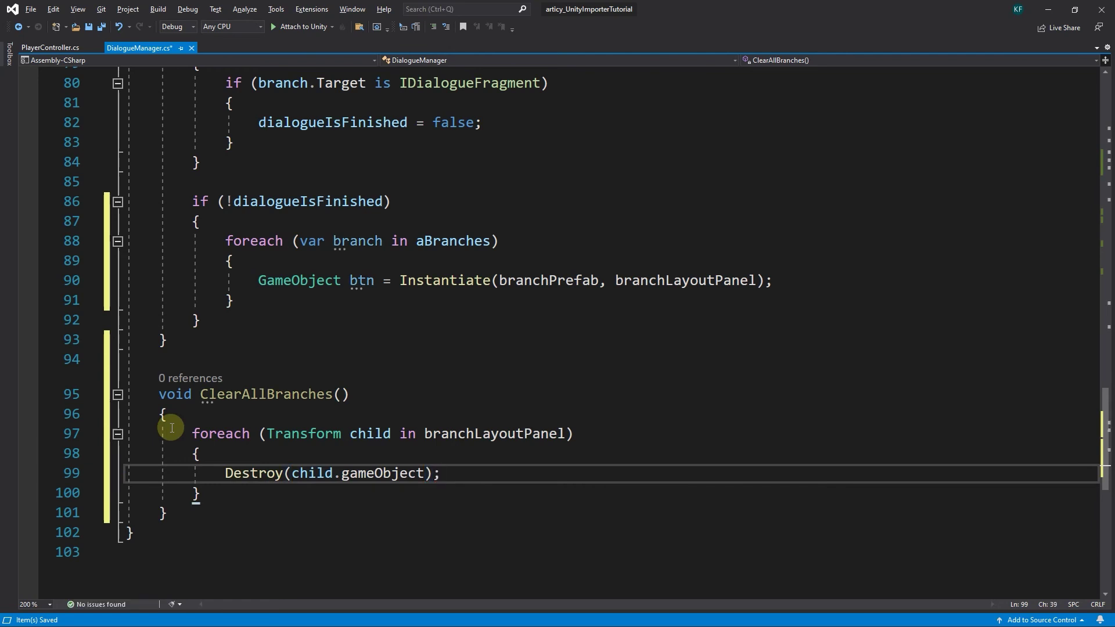
scroll(171, 428, up, 4)
Insert a ClearAllBranches(); call as the first line of OnBranchesUpdated.
click(194, 260)
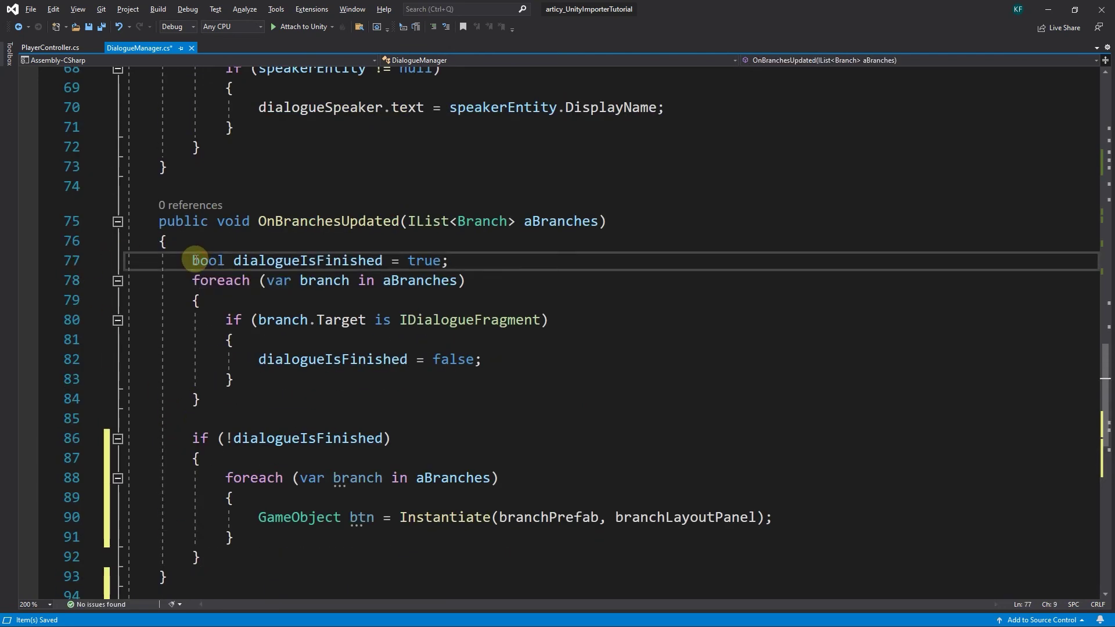
key(Return)
key(Return)
key(Up)
key(Up)
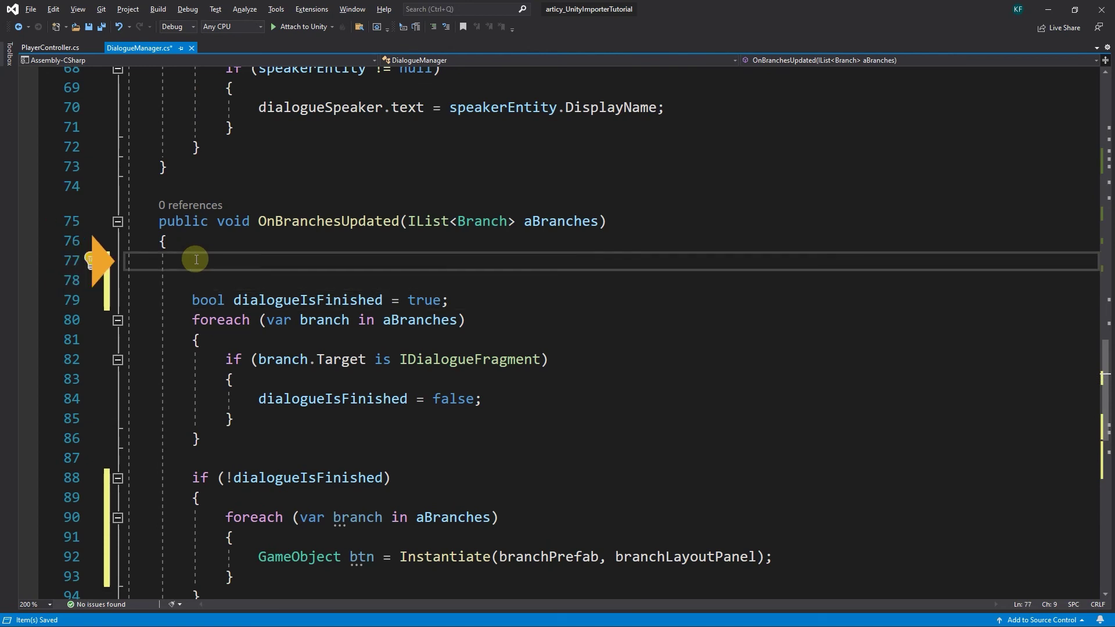
text(Cle)
key(Tab)
text(()
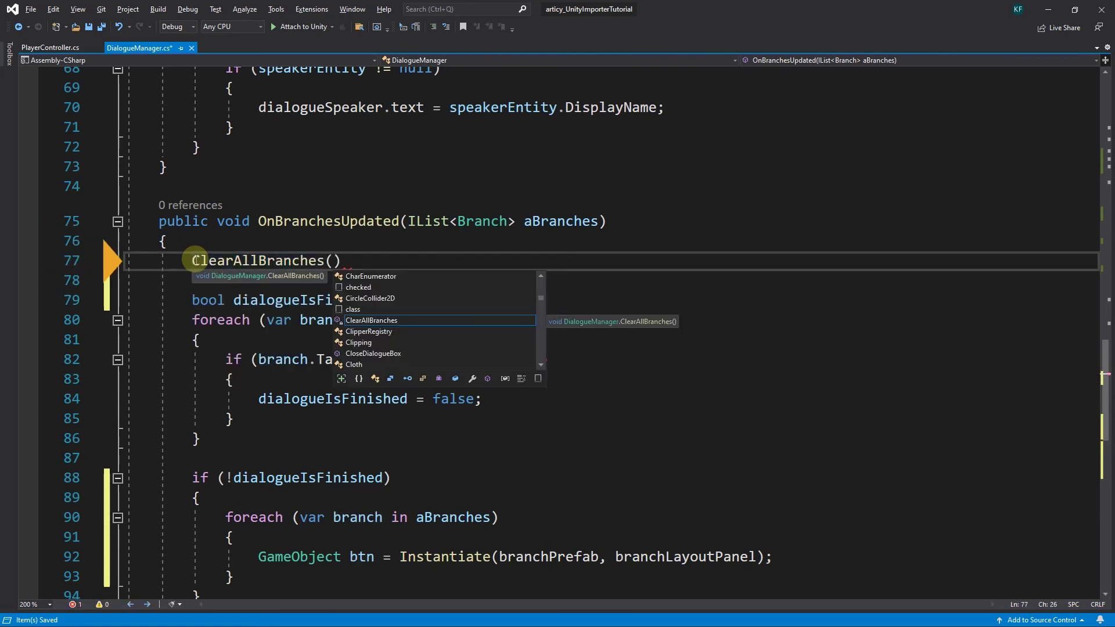
text();)
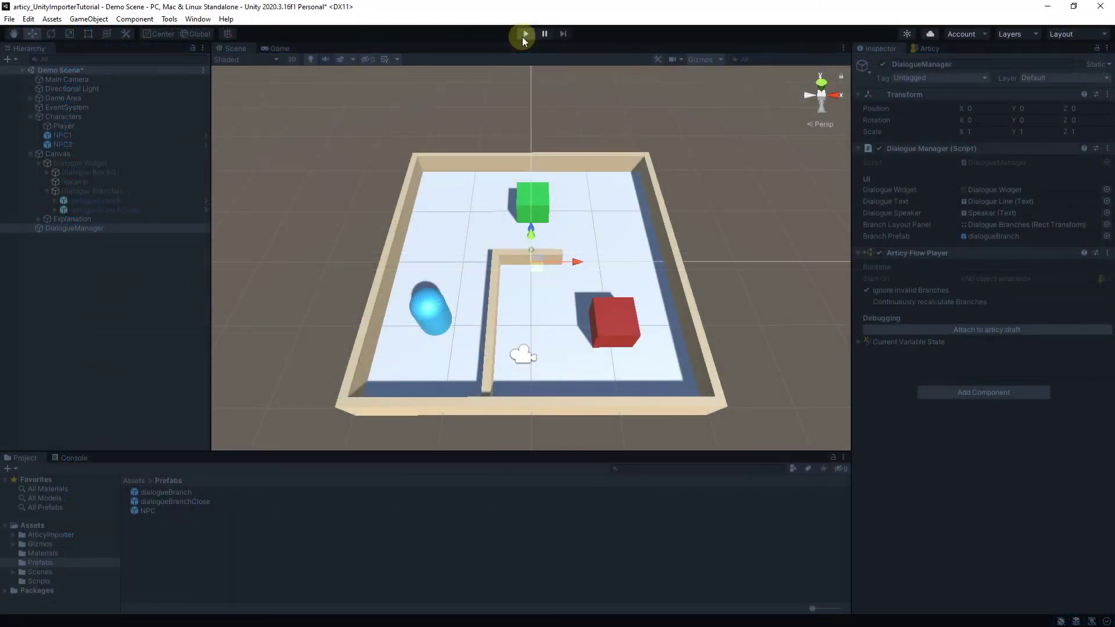
Enter Play mode, walk to the green cube's character, and open then close its dialogue.
click(525, 34)
key(w)
key(d)
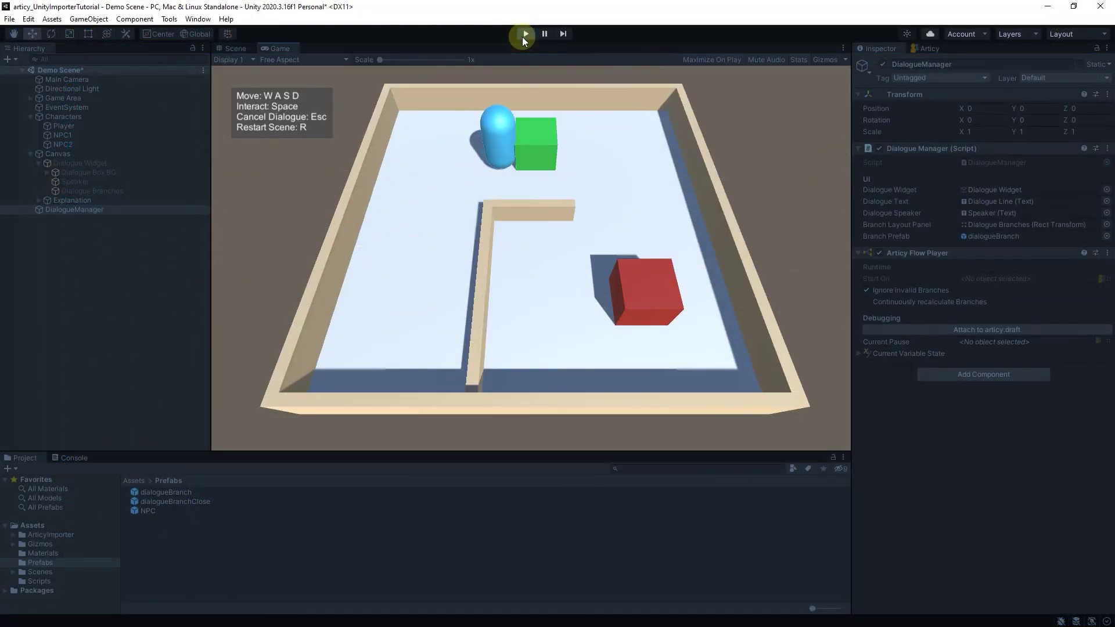
key(space)
key(Escape)
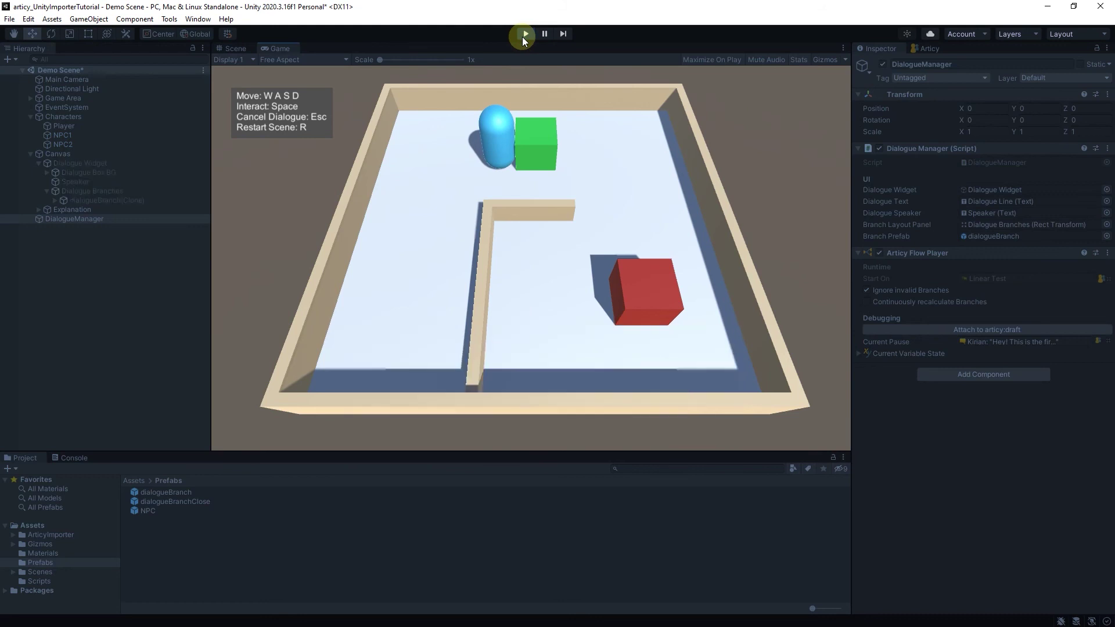
Walk the player over to the red cube's character and start its dialogue.
key(s)
key(d)
key(d)
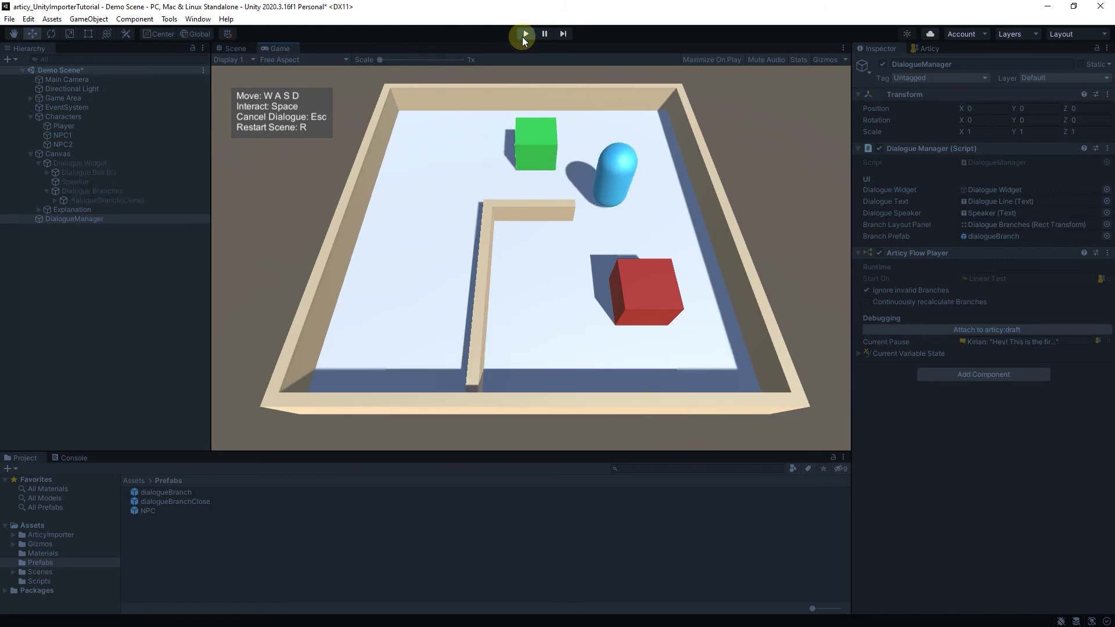
key(s)
key(space)
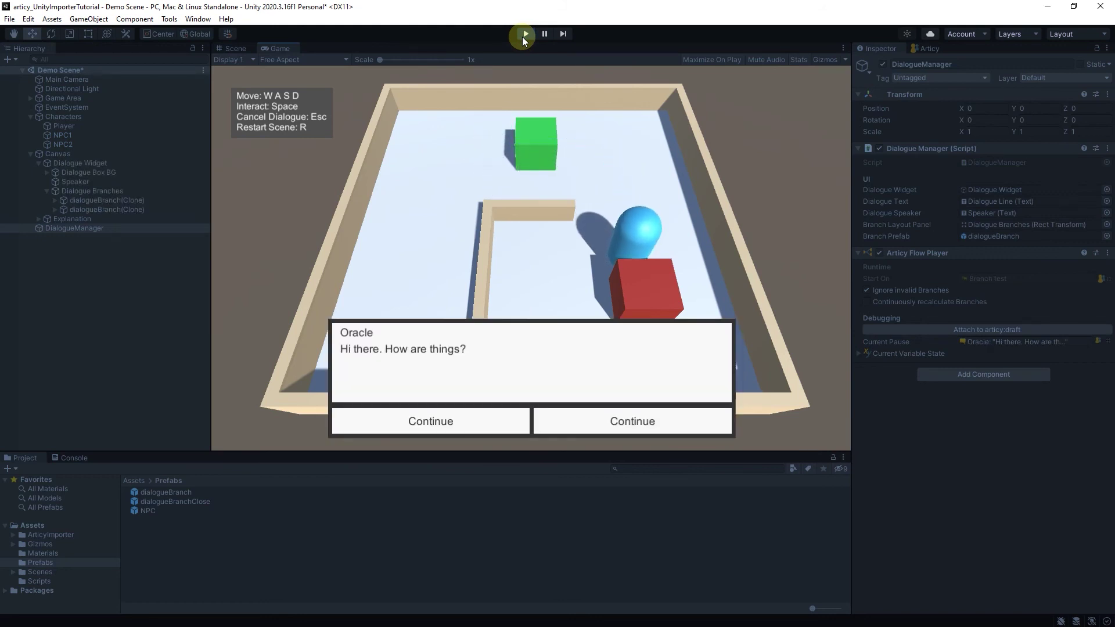